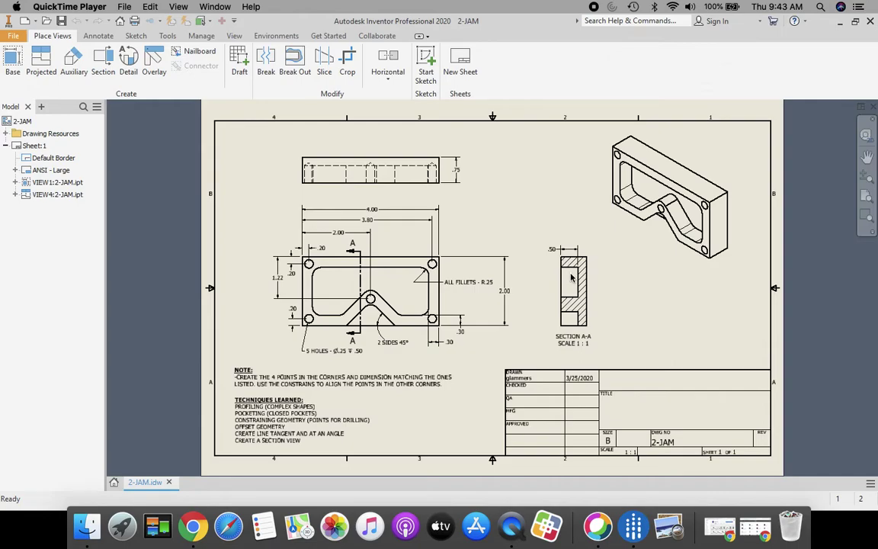
{"action": "scroll", "coordinate": [571, 278], "scroll_direction": "up", "scroll_amount": 5}
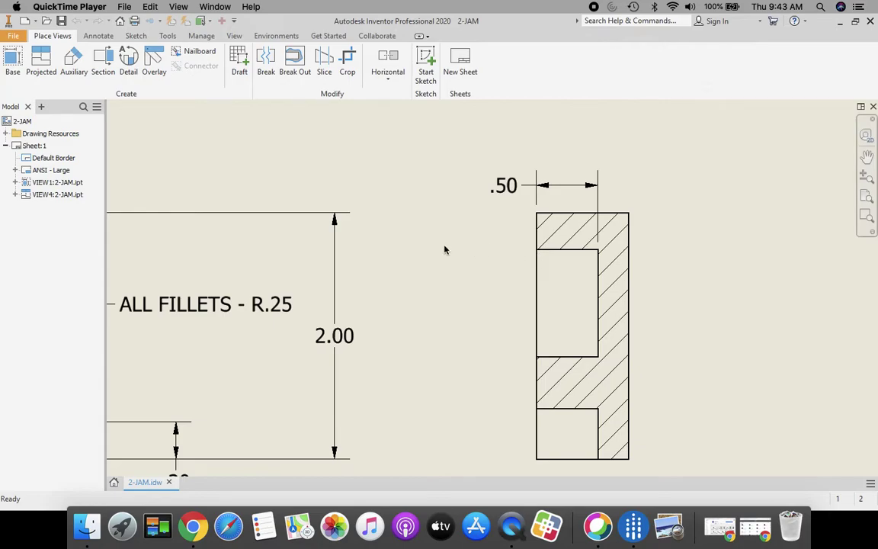
{"action": "scroll", "coordinate": [446, 249], "scroll_direction": "down", "scroll_amount": 5}
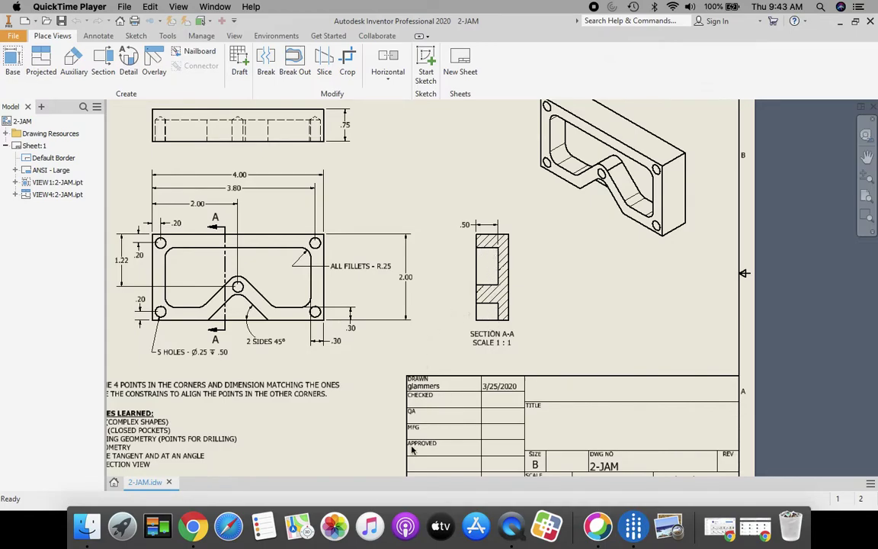
{"action": "left_click", "coordinate": [865, 195]}
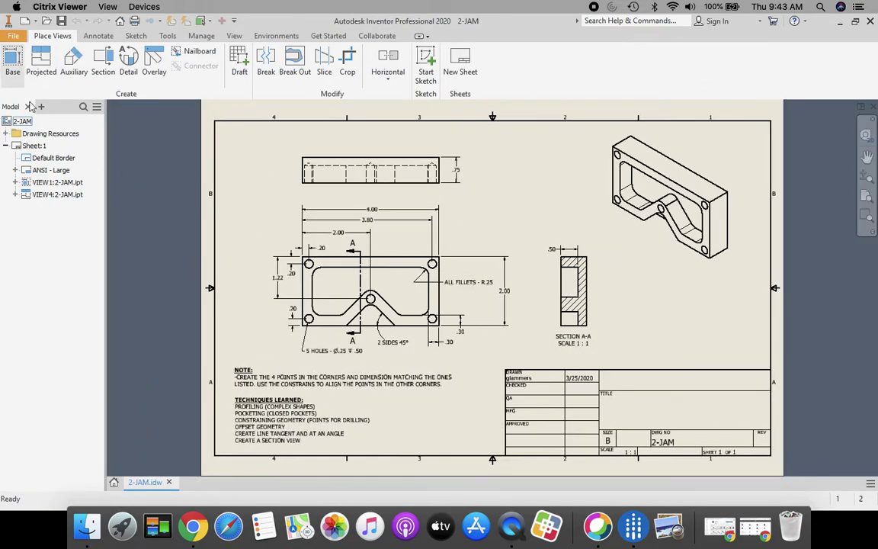
- Create a new drawing from the Standard.idw template
{"action": "left_click", "coordinate": [114, 483]}
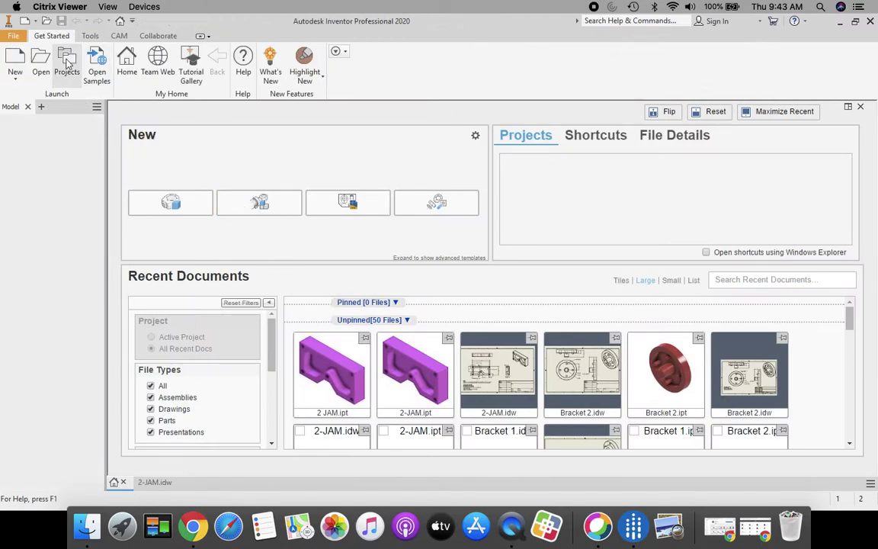
{"action": "left_click", "coordinate": [13, 61]}
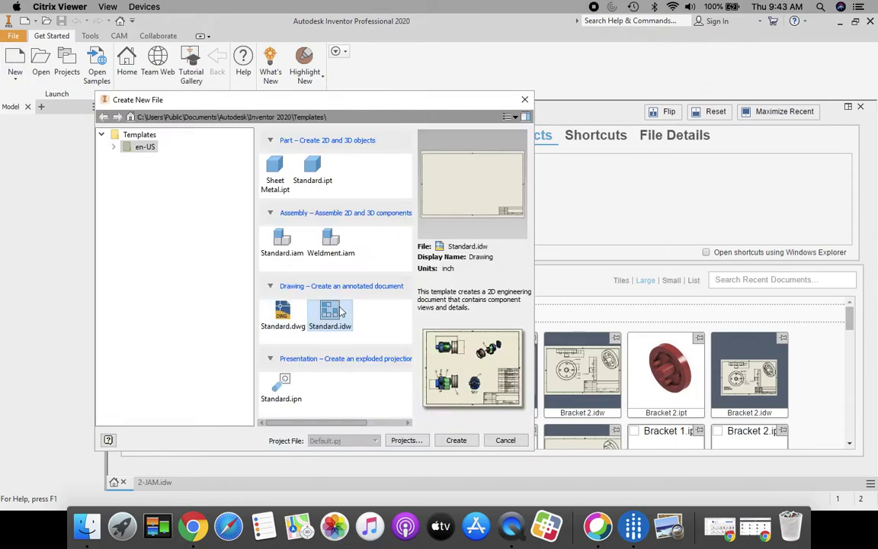
{"action": "left_click", "coordinate": [325, 310]}
{"action": "left_click", "coordinate": [456, 440]}
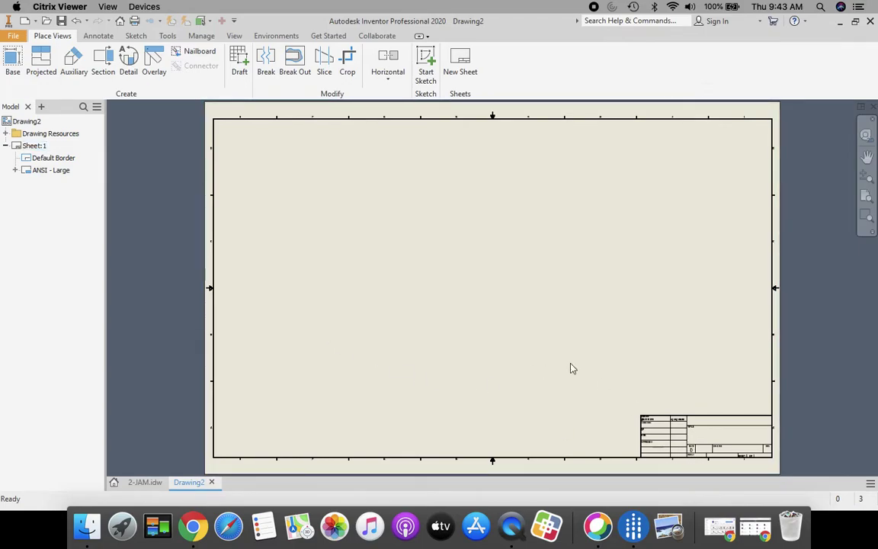
- Change the new drawing's sheet size to B, in landscape orientation
{"action": "right_click", "coordinate": [17, 148]}
{"action": "left_click", "coordinate": [72, 222]}
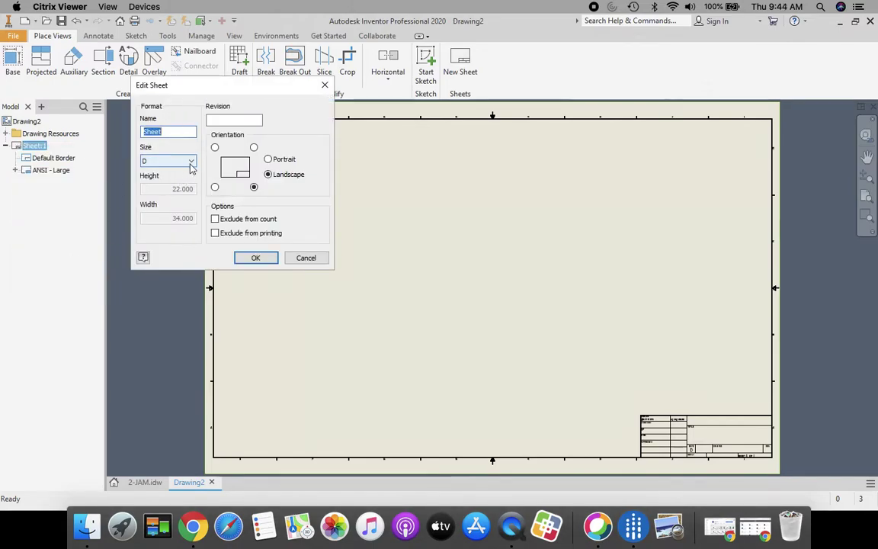
{"action": "left_click", "coordinate": [192, 163]}
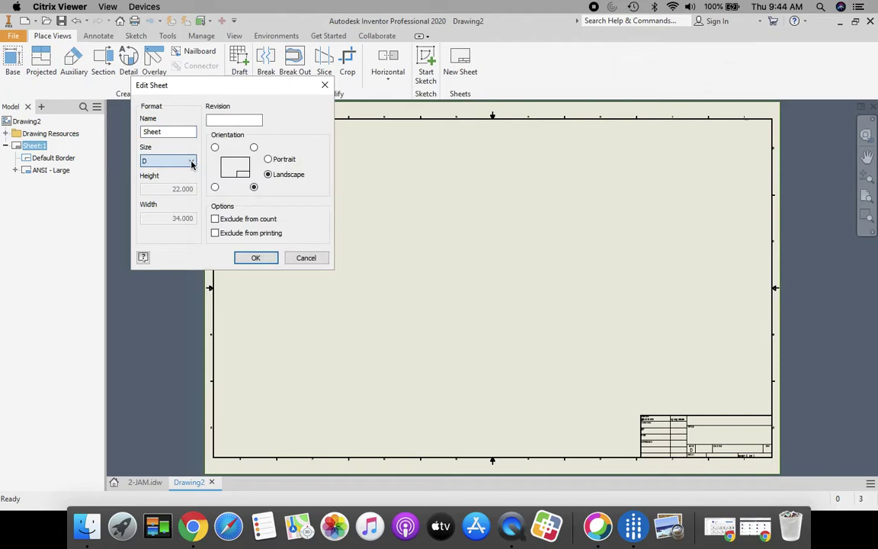
{"action": "left_click", "coordinate": [153, 181]}
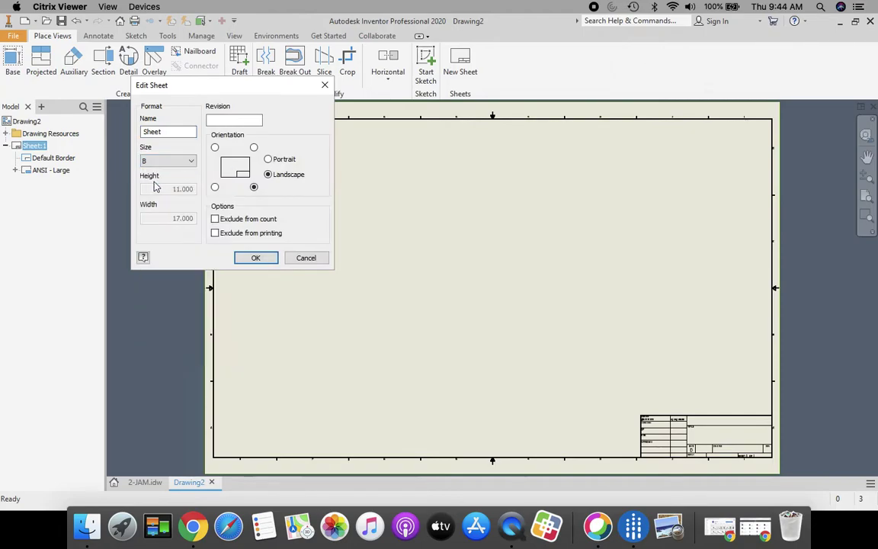
{"action": "left_click", "coordinate": [251, 259]}
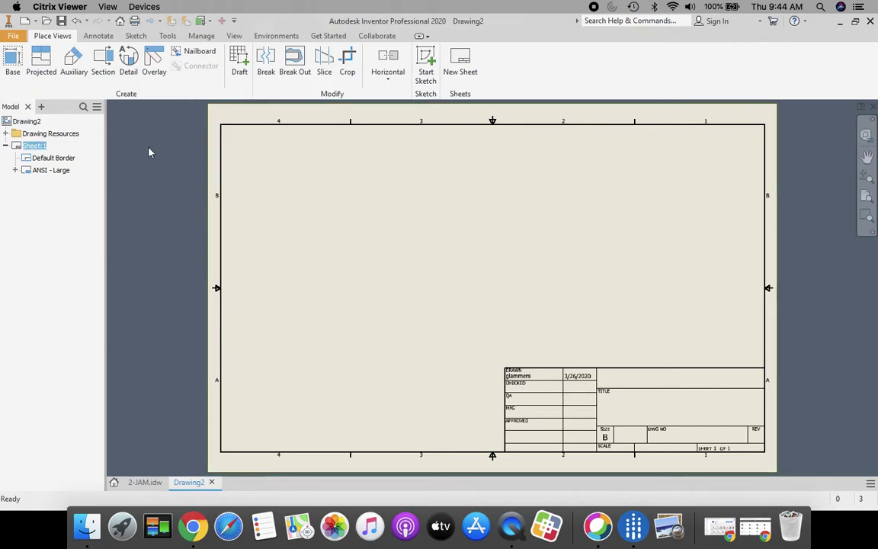
- Place a front base view of the part file 2 JAM.ipt on the sheet at 1:1 scale
{"action": "left_click", "coordinate": [11, 61]}
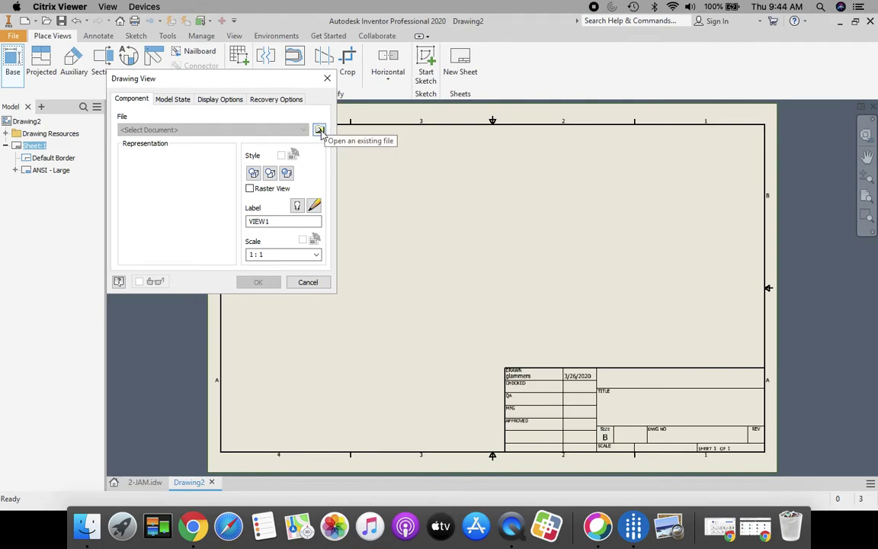
{"action": "left_click", "coordinate": [320, 131]}
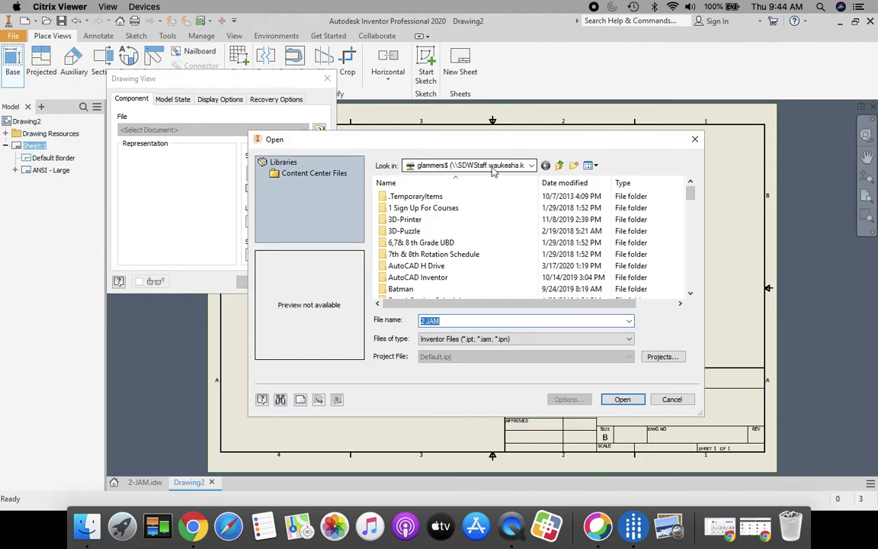
{"action": "left_click", "coordinate": [532, 166]}
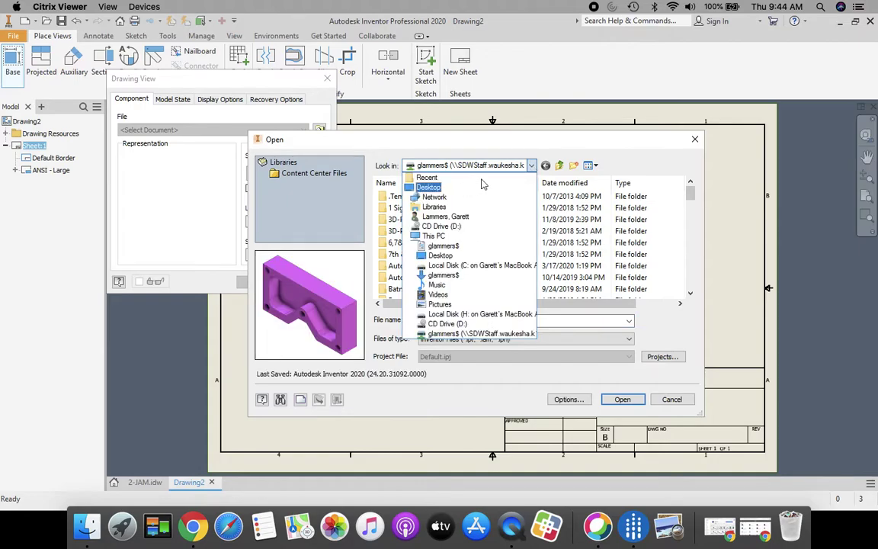
{"action": "left_click", "coordinate": [448, 335]}
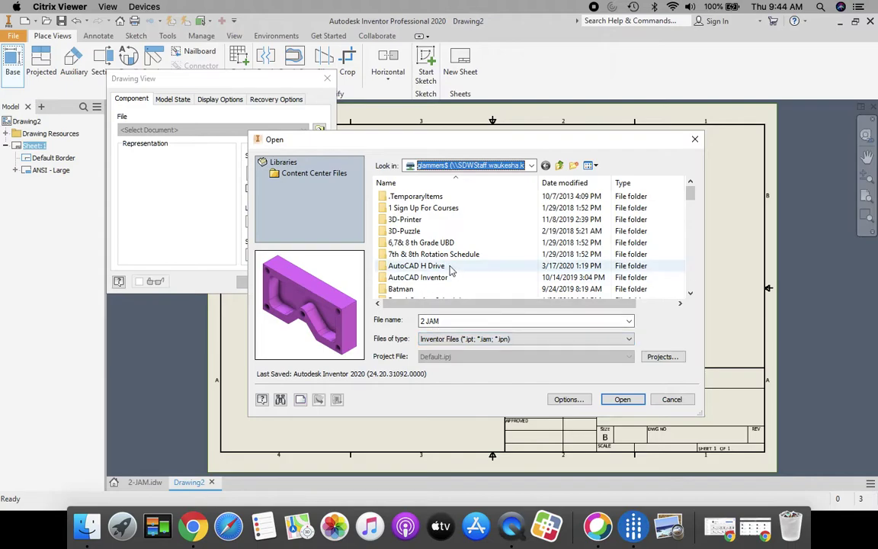
{"action": "scroll", "coordinate": [450, 267], "scroll_direction": "down", "scroll_amount": 5}
{"action": "scroll", "coordinate": [450, 267], "scroll_direction": "down", "scroll_amount": 10}
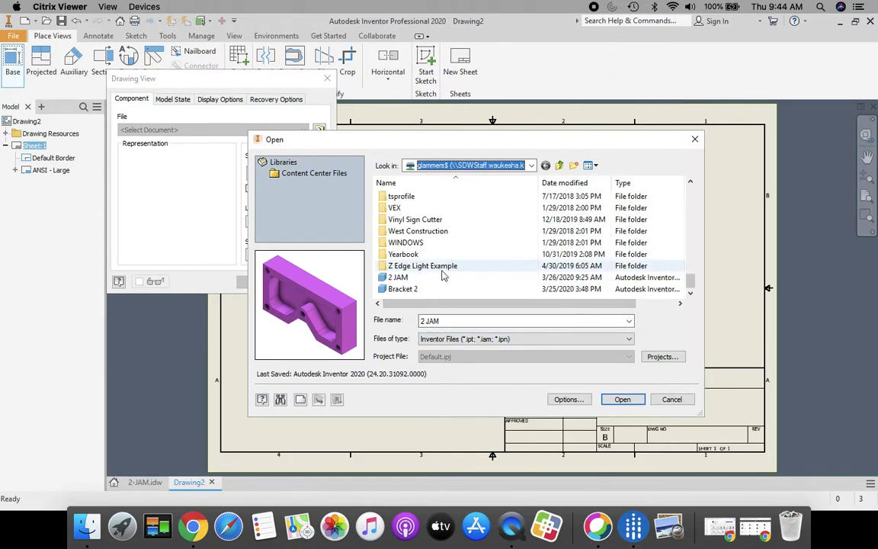
{"action": "left_click", "coordinate": [393, 277]}
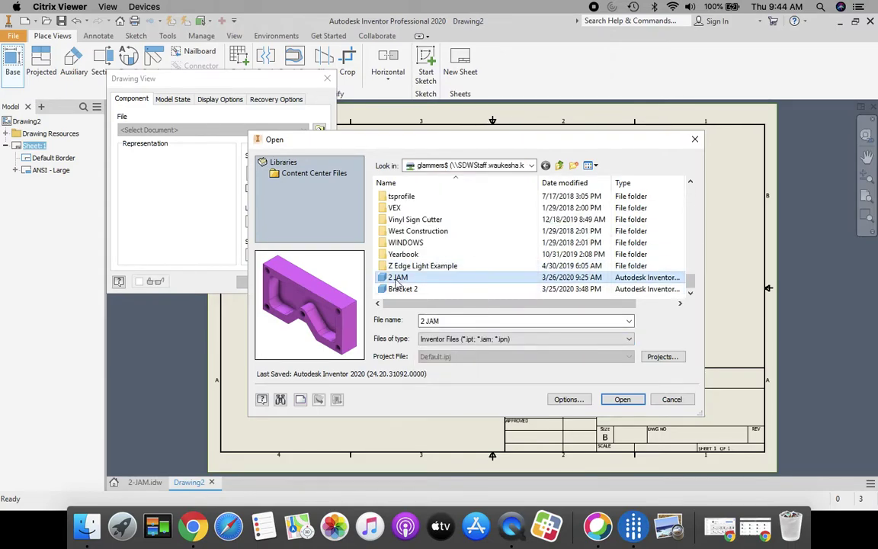
{"action": "left_click", "coordinate": [622, 400]}
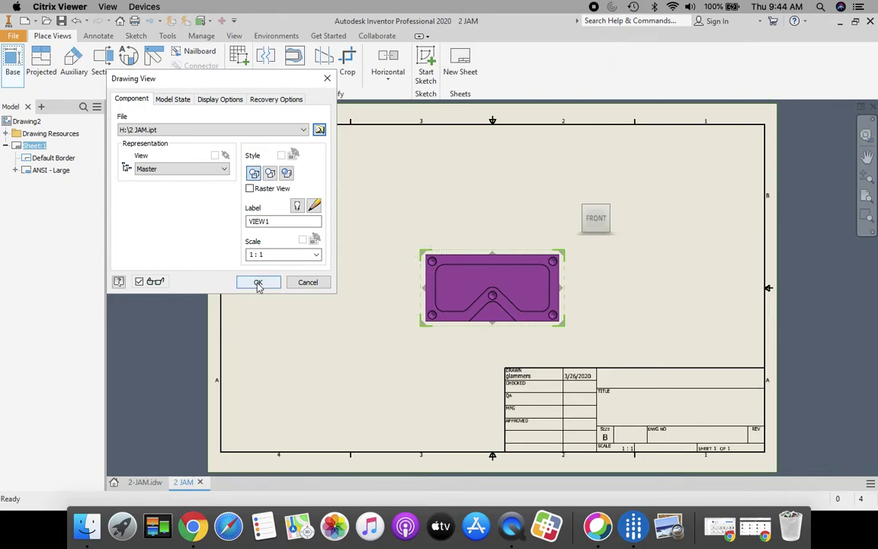
{"action": "left_click", "coordinate": [258, 283]}
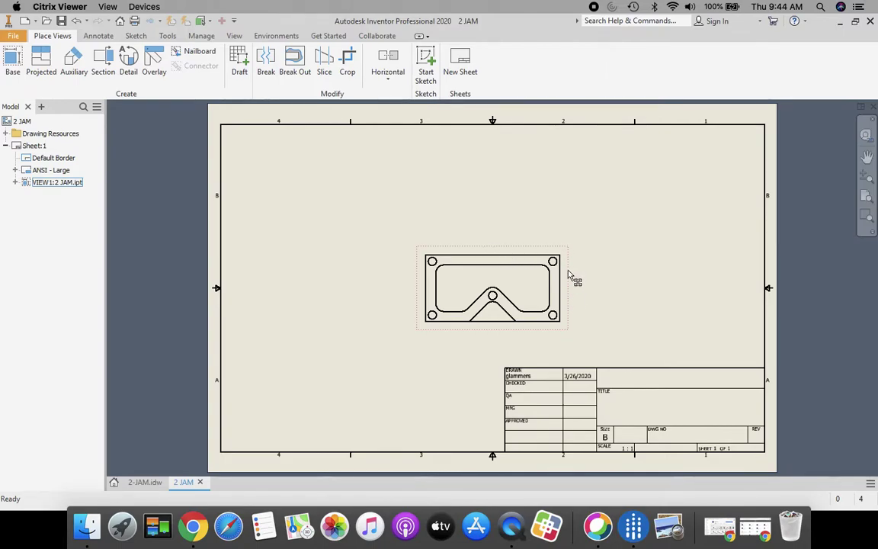
- Reposition the front view in the left half of the sheet, leaving room for a section view beside it
{"action": "left_click_drag", "start_coordinate": [568, 272], "coordinate": [446, 275]}
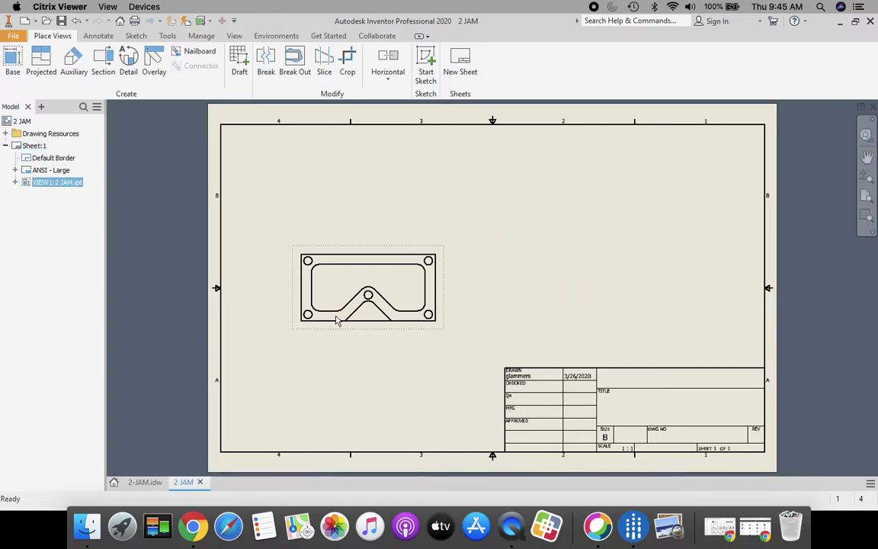
{"action": "scroll", "coordinate": [490, 290], "scroll_direction": "up", "scroll_amount": 2}
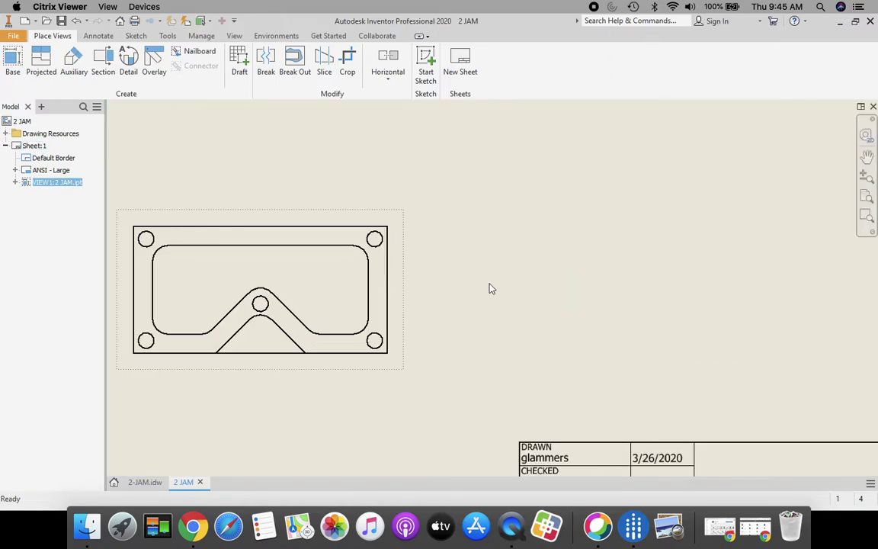
{"action": "scroll", "coordinate": [491, 288], "scroll_direction": "down", "scroll_amount": 1}
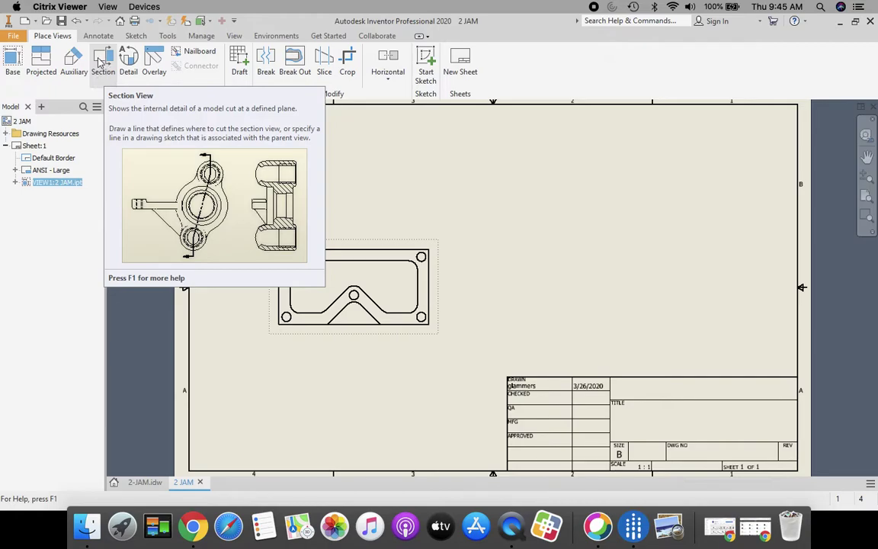
{"action": "left_click", "coordinate": [98, 61]}
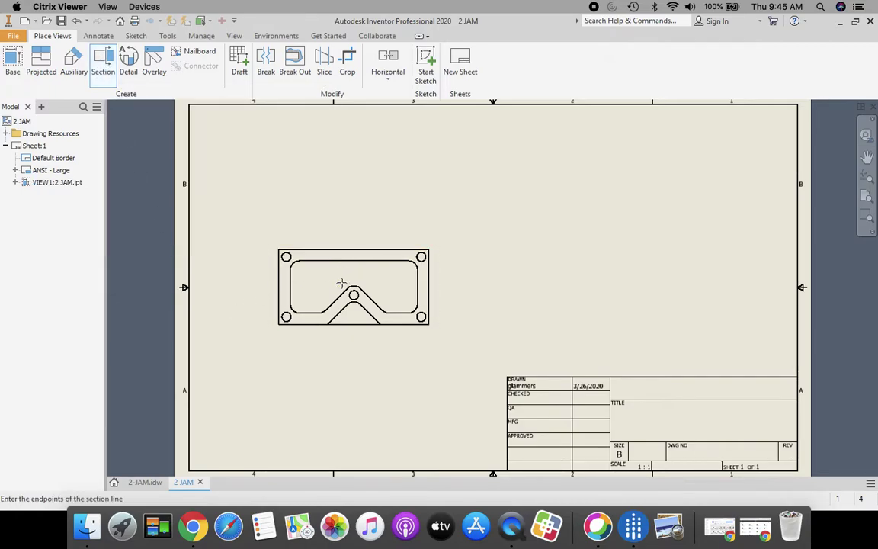
{"action": "scroll", "coordinate": [397, 286], "scroll_direction": "up", "scroll_amount": 3}
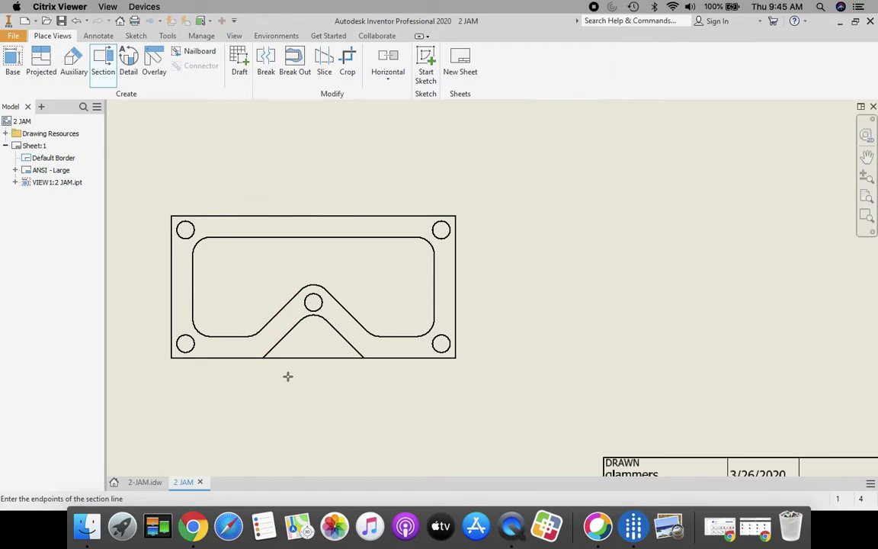
{"action": "left_click", "coordinate": [288, 206]}
{"action": "key", "text": "Escape"}
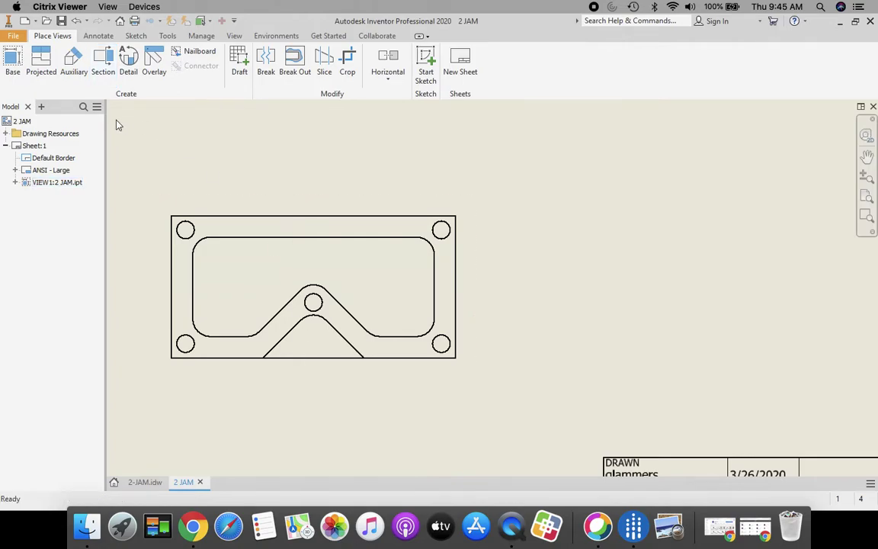
{"action": "left_click", "coordinate": [100, 61]}
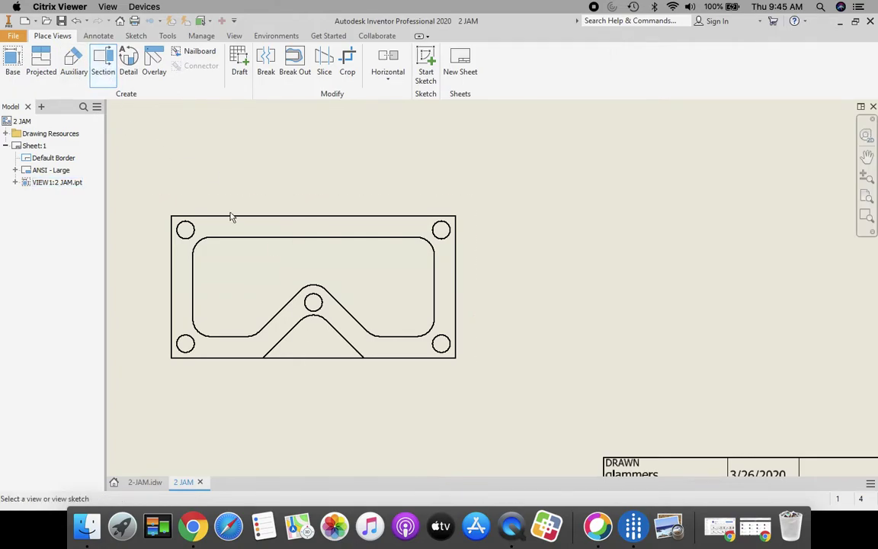
{"action": "left_click", "coordinate": [289, 208]}
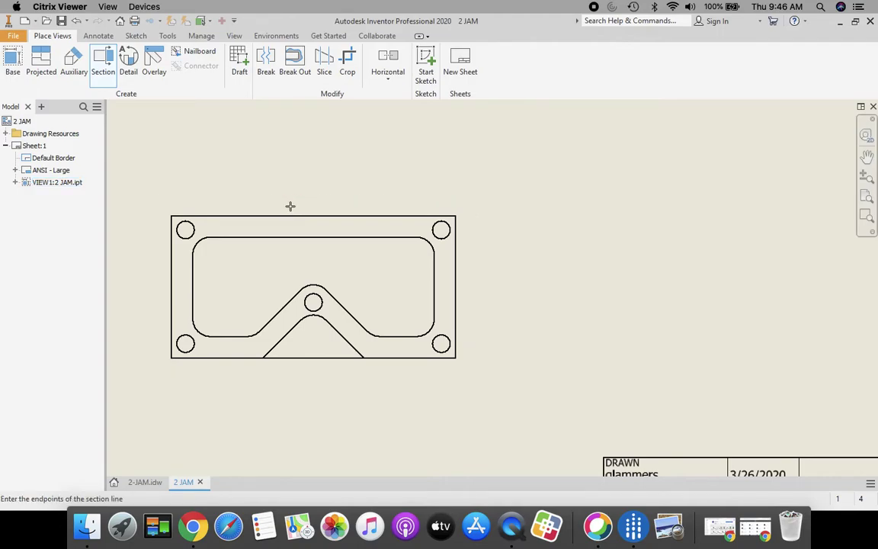
{"action": "left_click", "coordinate": [290, 206]}
{"action": "key", "text": "Escape"}
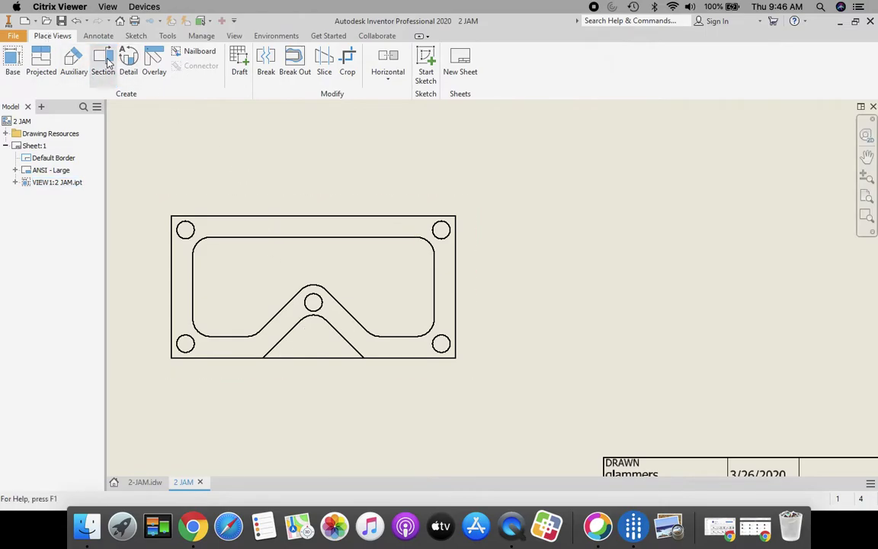
- Create full section view A at 1:1 from a vertical cutting line just left of the front view's centre hole, placed to the right of that view
{"action": "left_click", "coordinate": [105, 64]}
{"action": "left_click", "coordinate": [295, 208]}
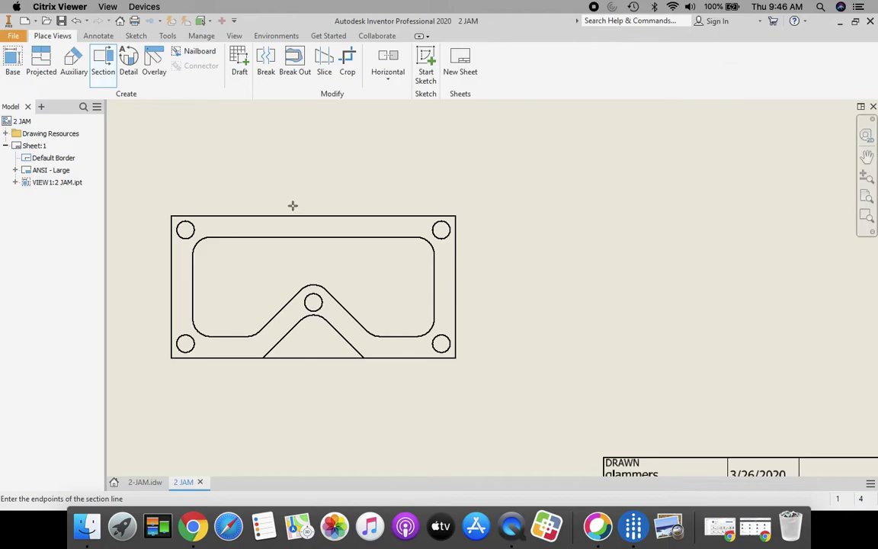
{"action": "left_click", "coordinate": [294, 371]}
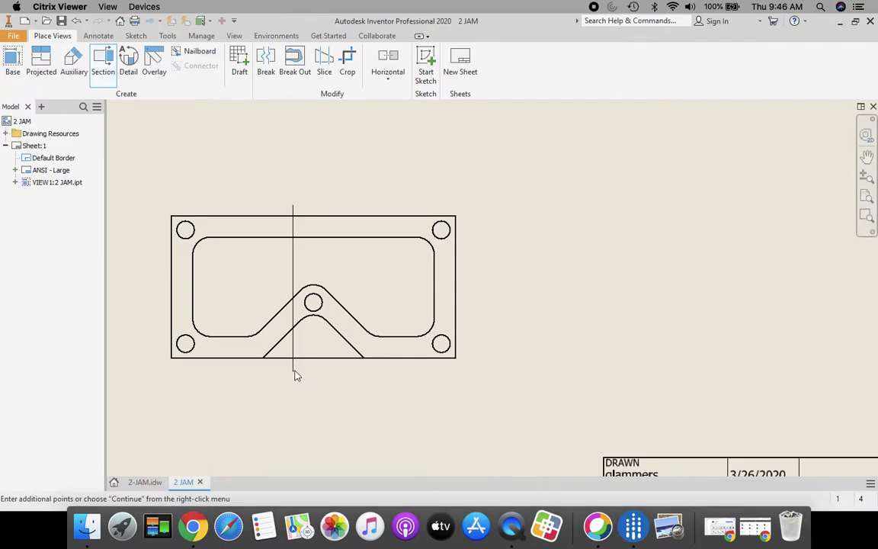
{"action": "right_click", "coordinate": [295, 372]}
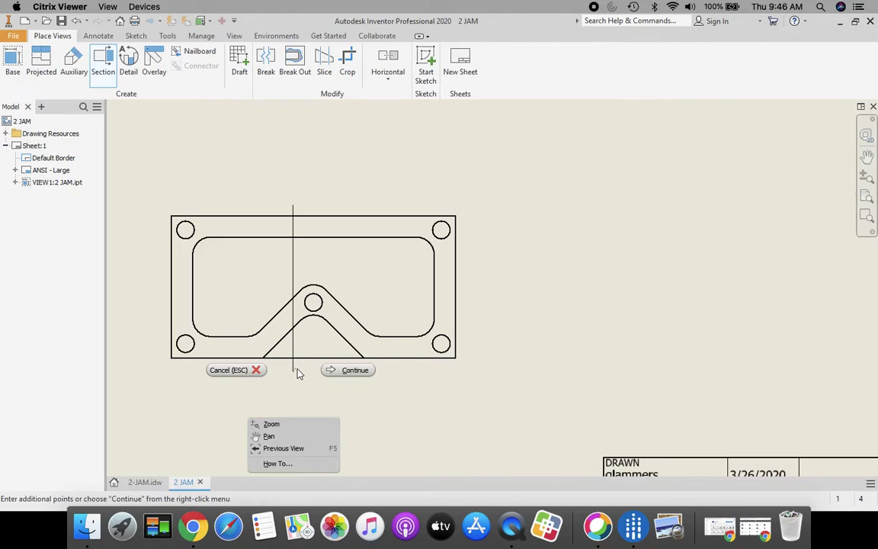
{"action": "left_click", "coordinate": [348, 372]}
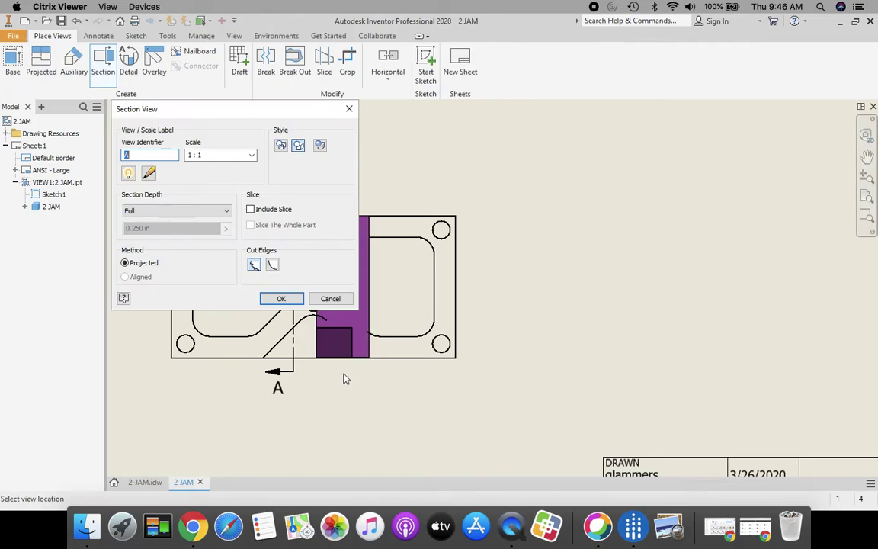
{"action": "left_click_drag", "start_coordinate": [226, 109], "coordinate": [211, 82]}
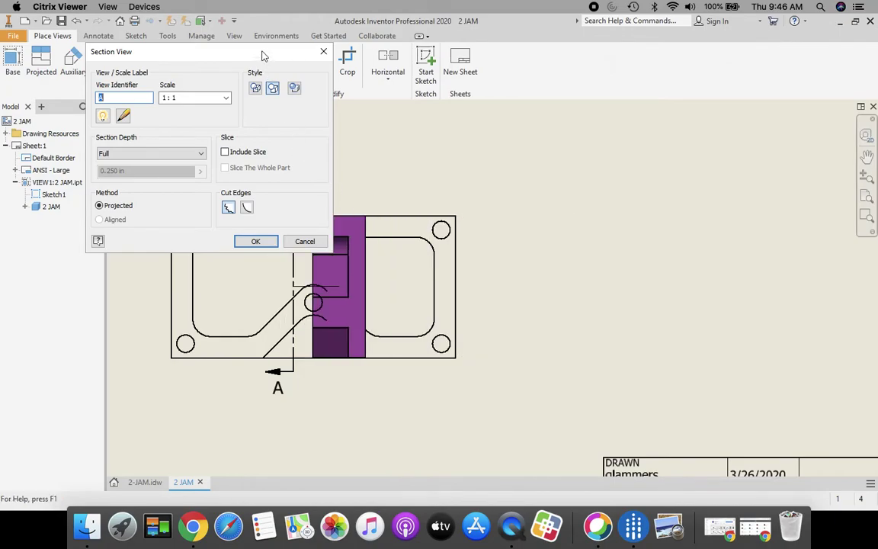
{"action": "left_click_drag", "start_coordinate": [261, 57], "coordinate": [192, 41]}
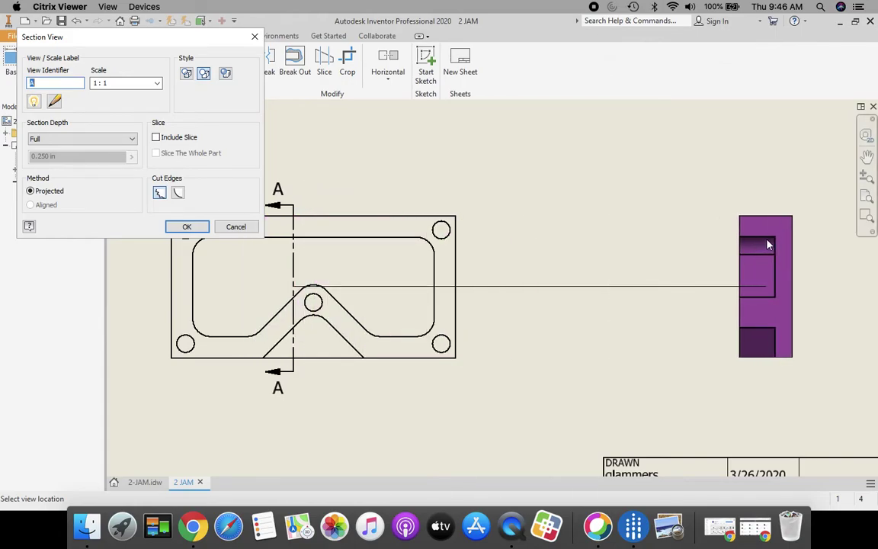
{"action": "left_click", "coordinate": [774, 243]}
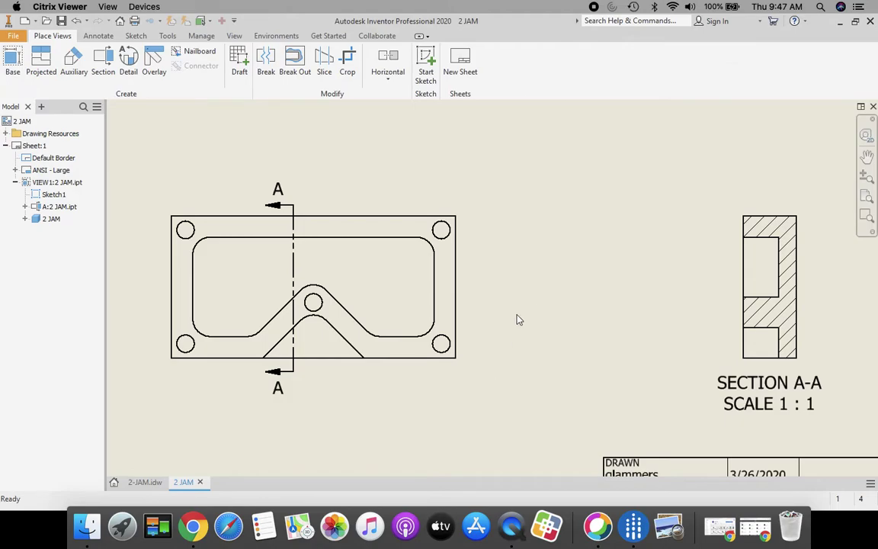
{"action": "left_click", "coordinate": [866, 198]}
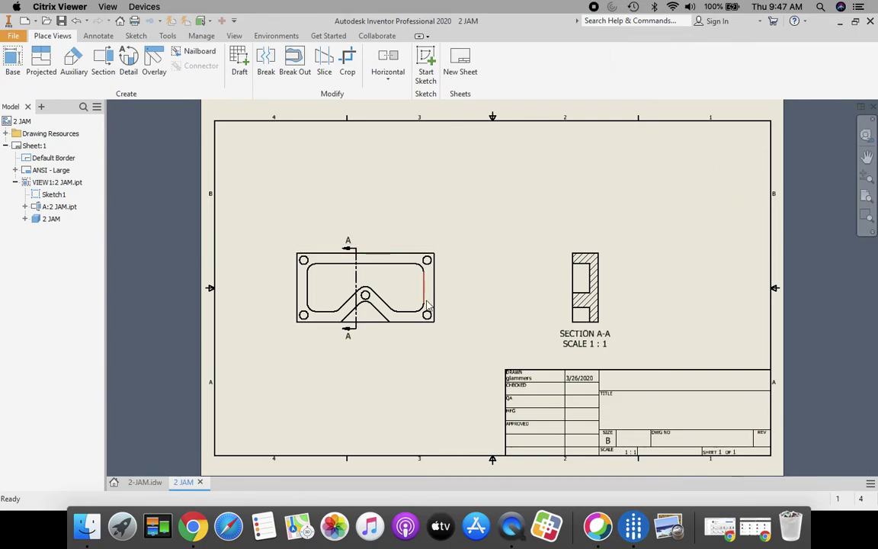
- Project a top view above the front view and an isometric view into the upper-right corner of the sheet, both from the front view
{"action": "left_click", "coordinate": [40, 66]}
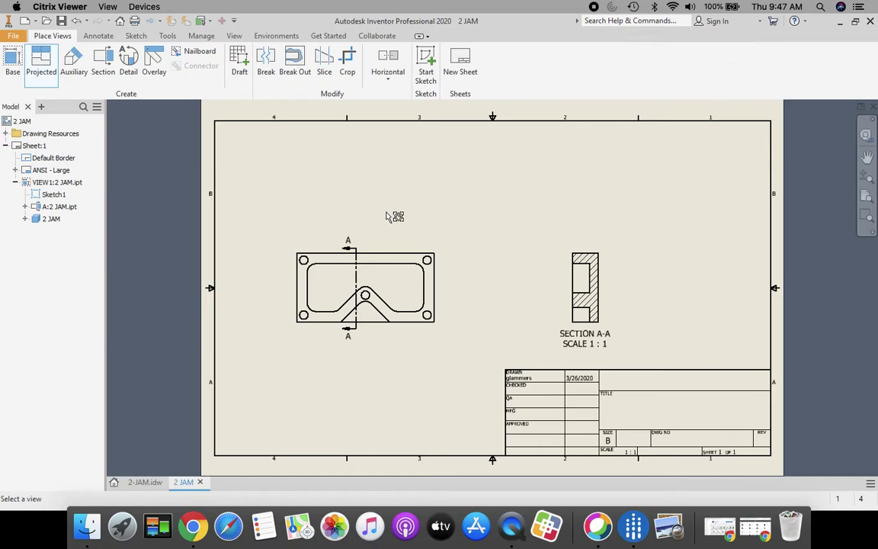
{"action": "left_click", "coordinate": [391, 283]}
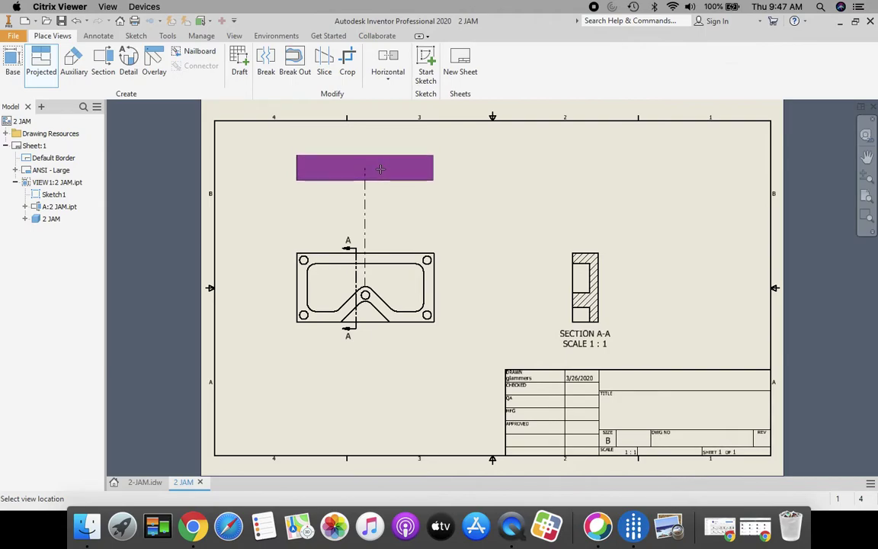
{"action": "left_click", "coordinate": [380, 170]}
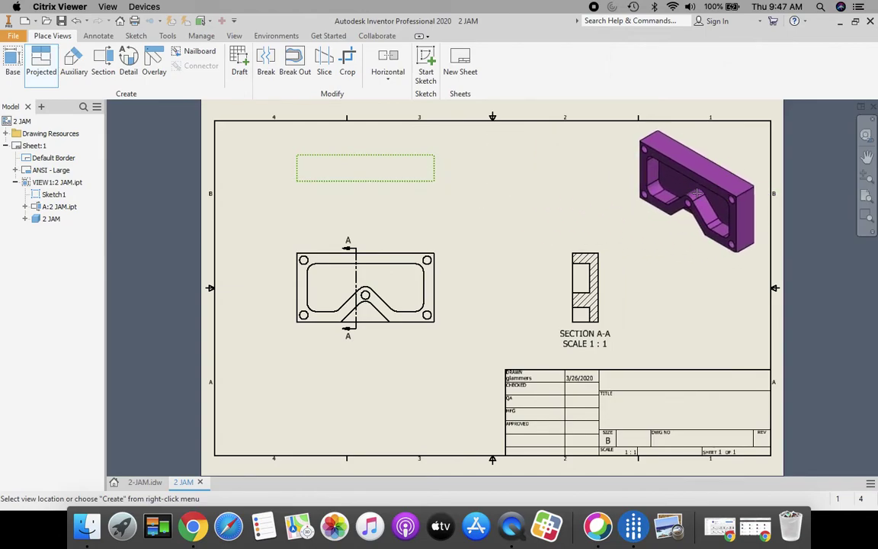
{"action": "left_click", "coordinate": [694, 193]}
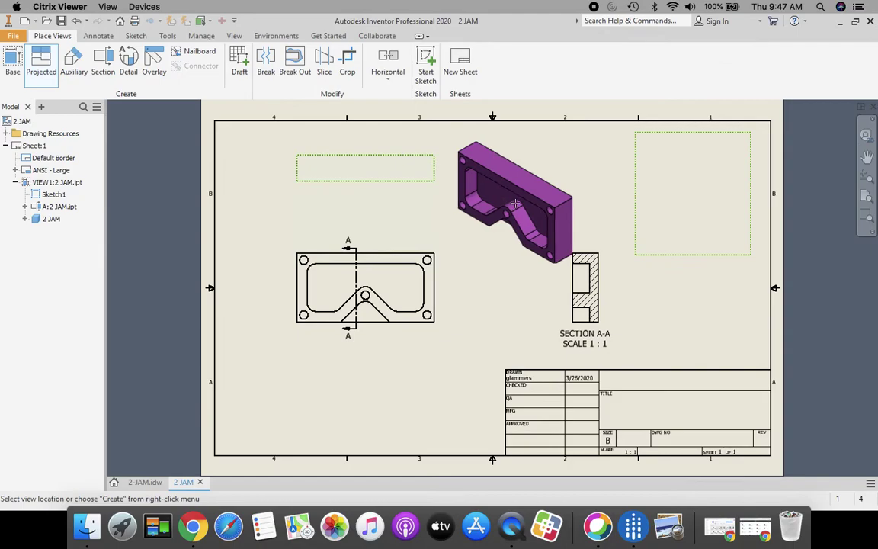
{"action": "right_click", "coordinate": [515, 203]}
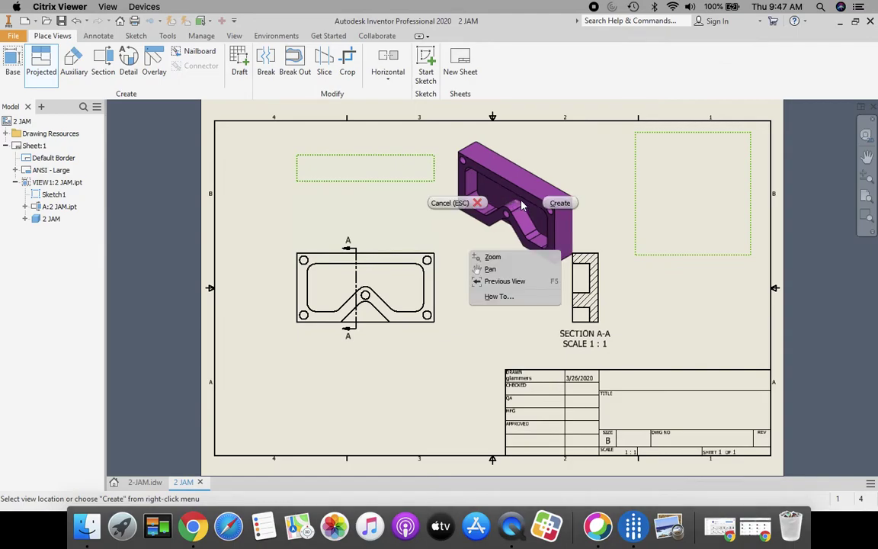
{"action": "left_click", "coordinate": [561, 203]}
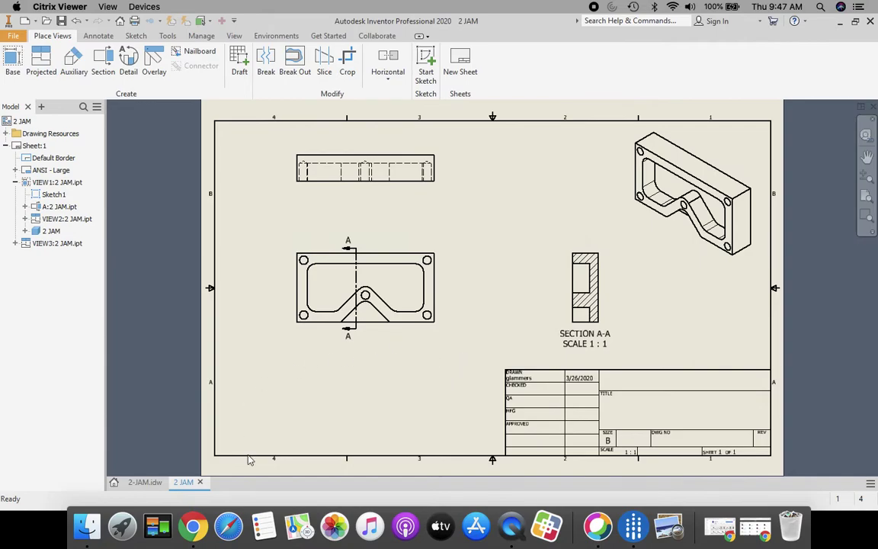
- Check the reference drawing 2-JAM.idw, and in the 2 JAM drawing dimension the part's thickness beside the right end of the top view
{"action": "left_click", "coordinate": [145, 482]}
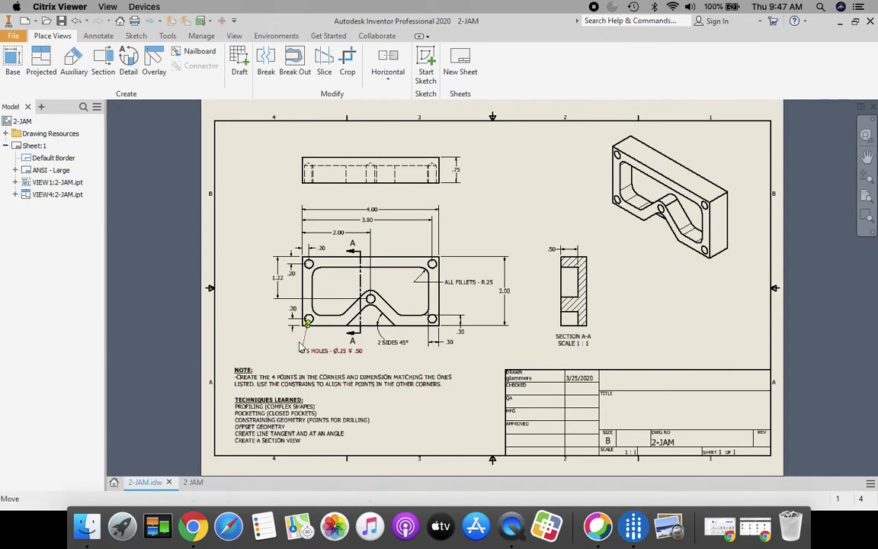
{"action": "left_click", "coordinate": [358, 248]}
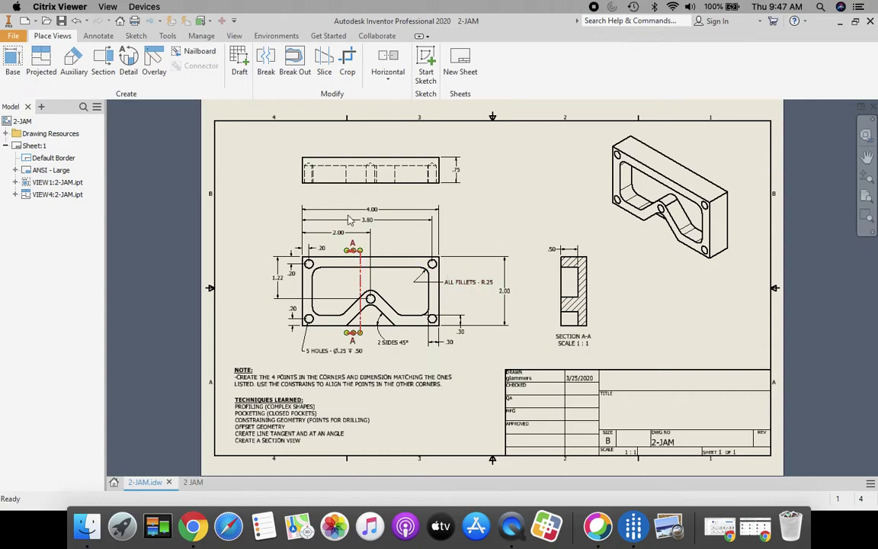
{"action": "key", "text": "Escape"}
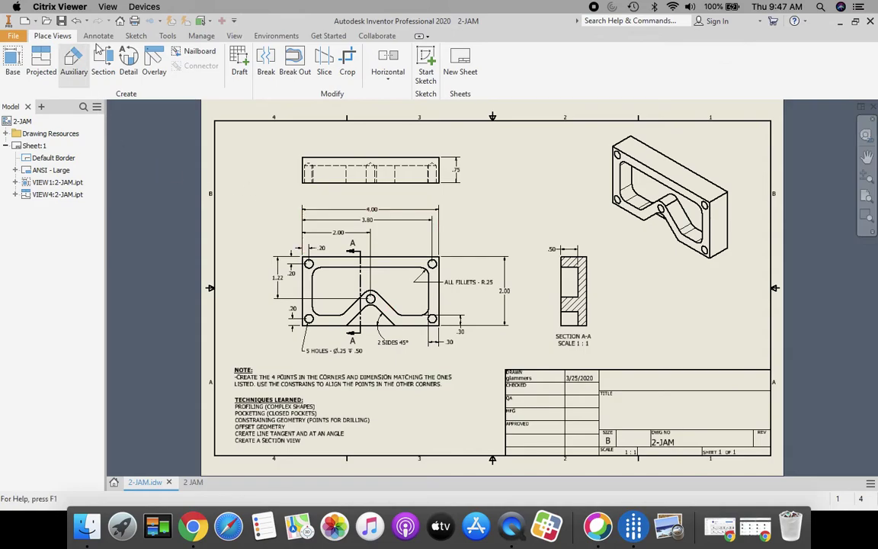
{"action": "left_click", "coordinate": [193, 483]}
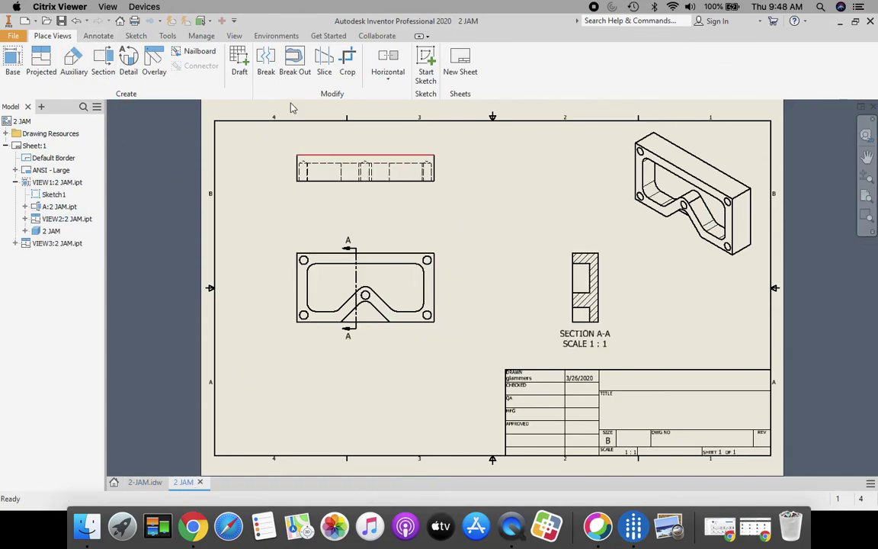
{"action": "left_click", "coordinate": [99, 36]}
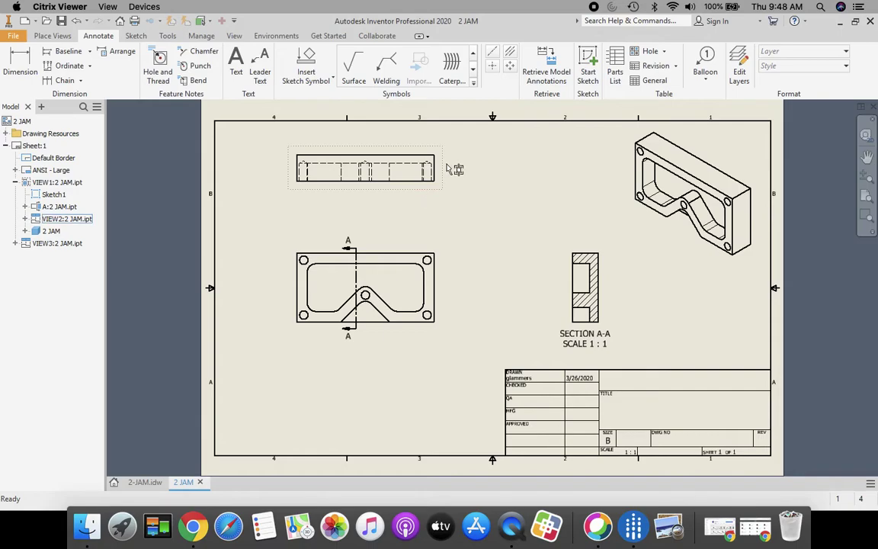
{"action": "scroll", "coordinate": [448, 165], "scroll_direction": "up", "scroll_amount": 3}
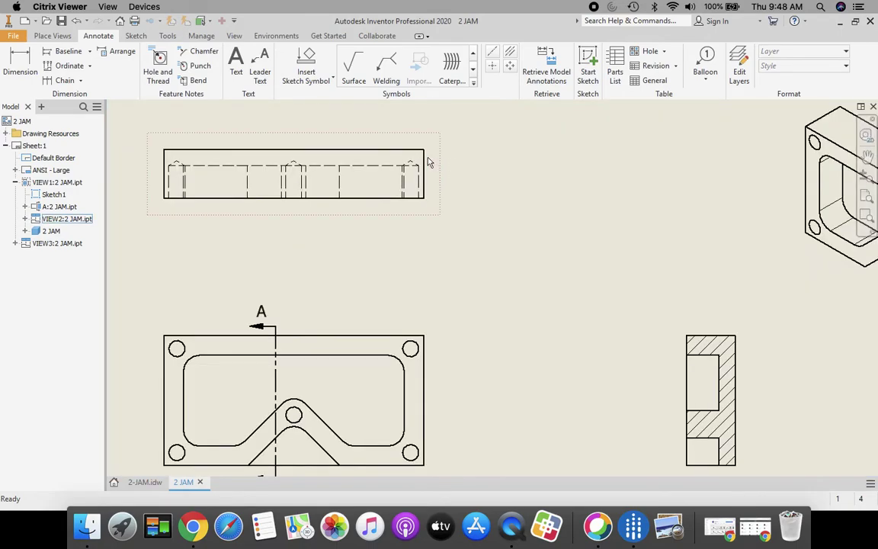
{"action": "left_click", "coordinate": [425, 161]}
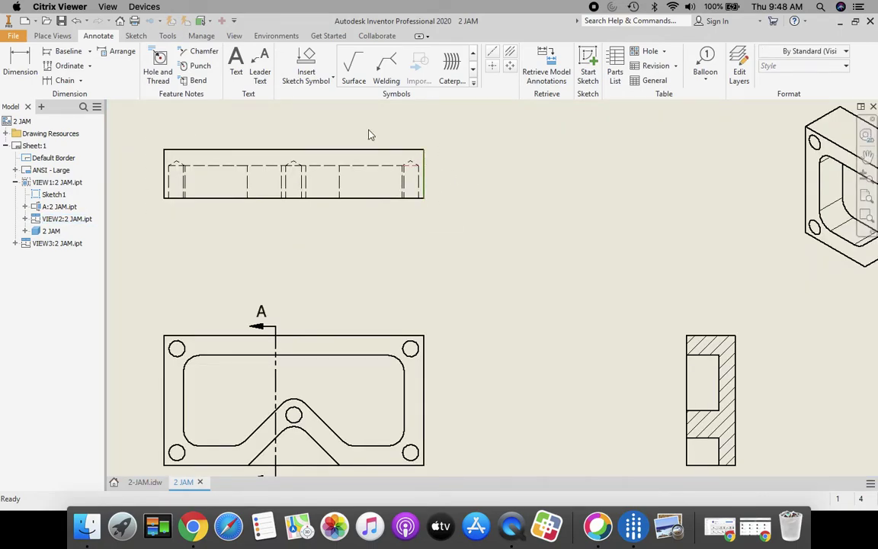
{"action": "left_click", "coordinate": [22, 59]}
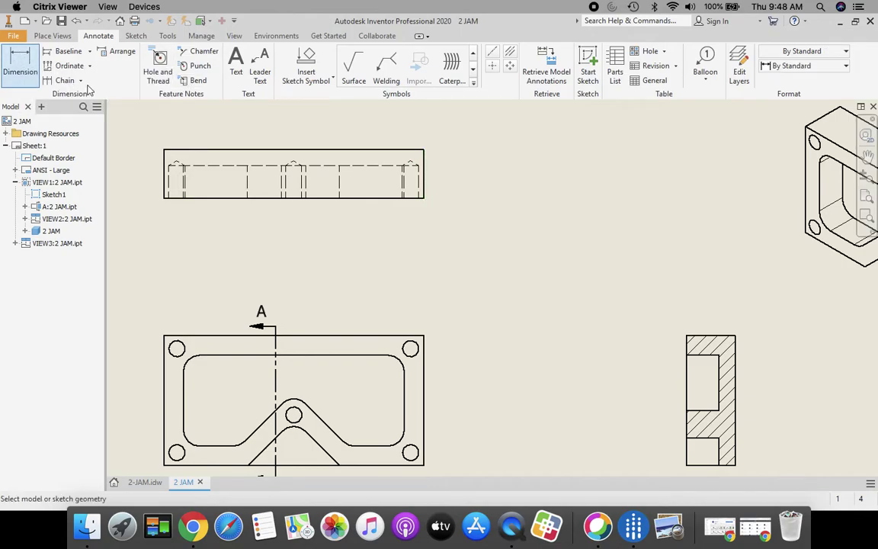
{"action": "left_click", "coordinate": [425, 163]}
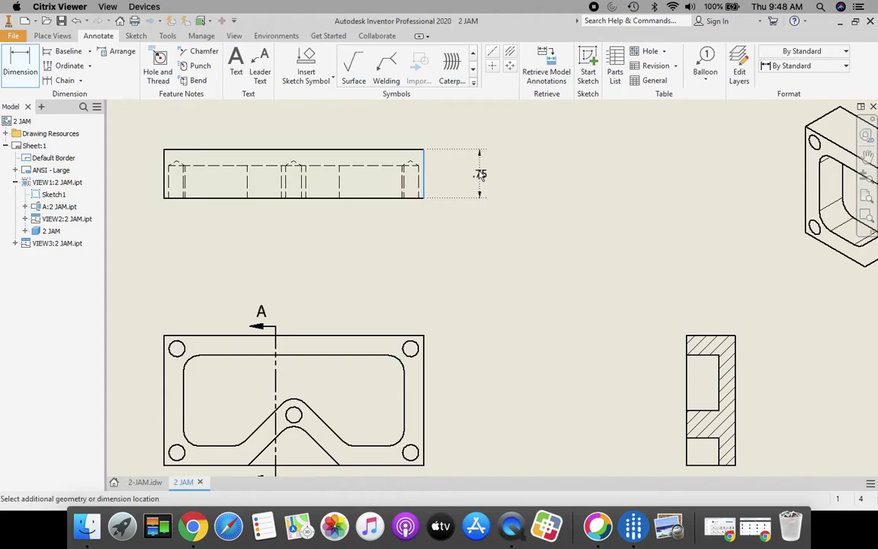
{"action": "left_click", "coordinate": [479, 172]}
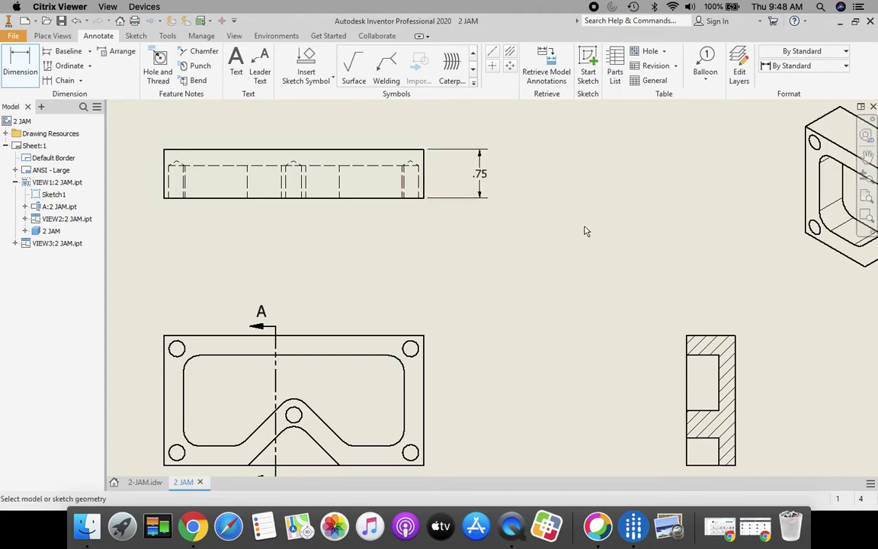
- Dimension the pocket depth in section view A-A, from the open face to the pocket floor, placing it above the view
{"action": "left_click", "coordinate": [687, 338]}
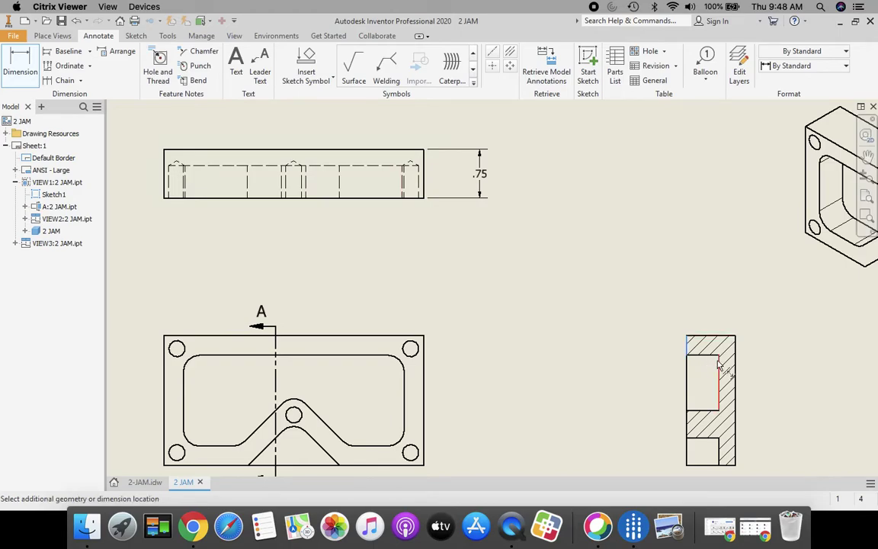
{"action": "left_click", "coordinate": [720, 363]}
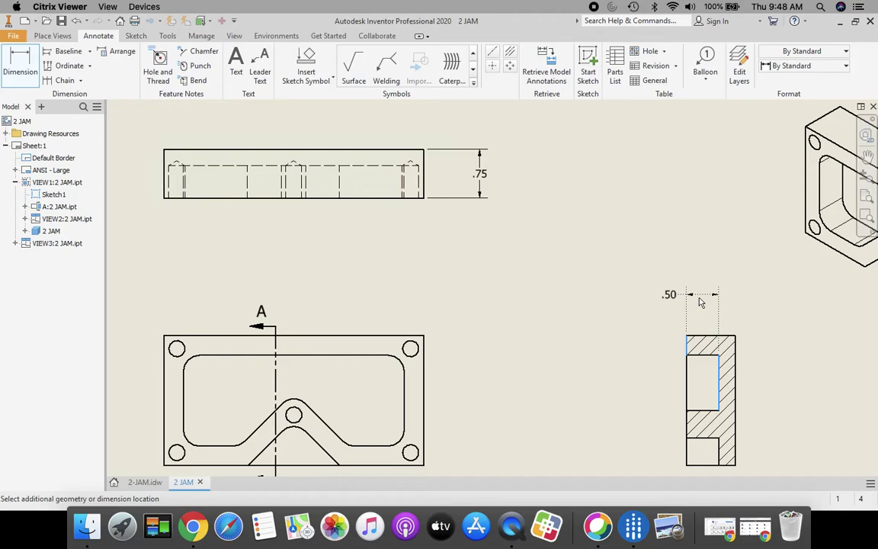
{"action": "left_click", "coordinate": [702, 303]}
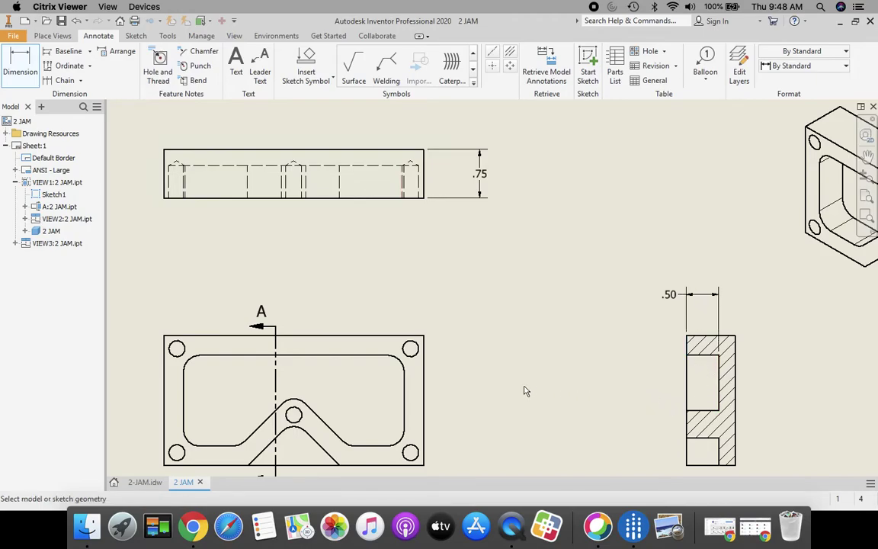
- Dimension the front view's upper-left hole centre horizontally from the left edge and vertically from the top edge
{"action": "key", "text": "F2"}
{"action": "mouse_move", "coordinate": [524, 391]}
{"action": "left_mouse_down"}
{"action": "mouse_move", "coordinate": [602, 280]}
{"action": "mouse_move", "coordinate": [590, 268]}
{"action": "mouse_move", "coordinate": [619, 260]}
{"action": "left_mouse_up"}
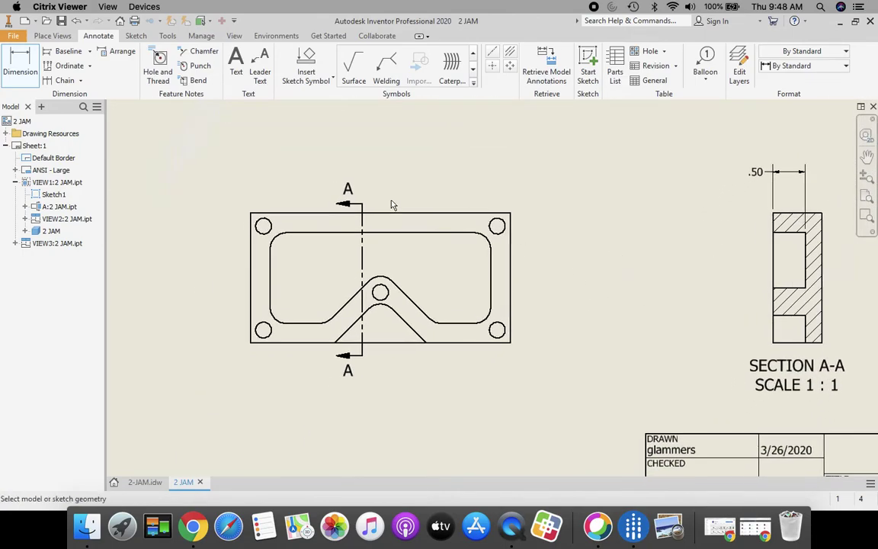
{"action": "key", "text": "F2"}
{"action": "mouse_move", "coordinate": [541, 265]}
{"action": "left_mouse_down"}
{"action": "mouse_move", "coordinate": [594, 272]}
{"action": "mouse_move", "coordinate": [591, 285]}
{"action": "left_mouse_up"}
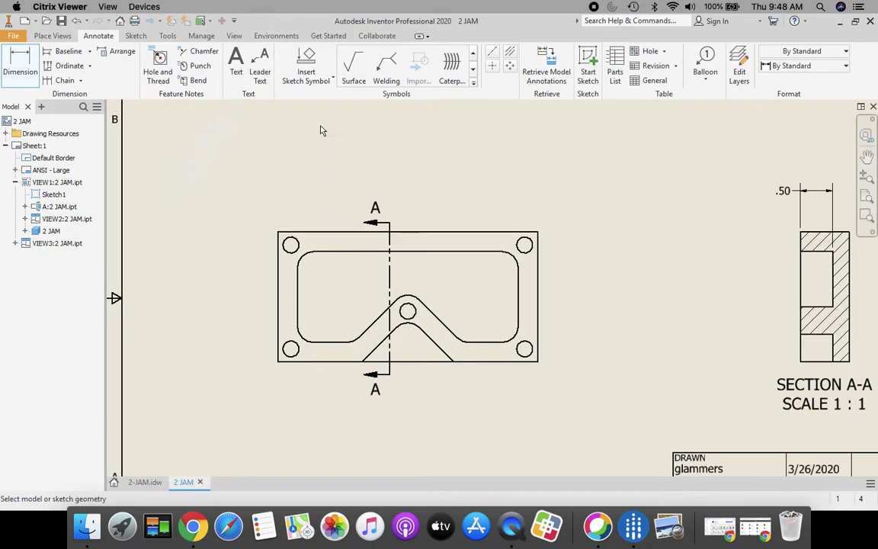
{"action": "left_click", "coordinate": [278, 248]}
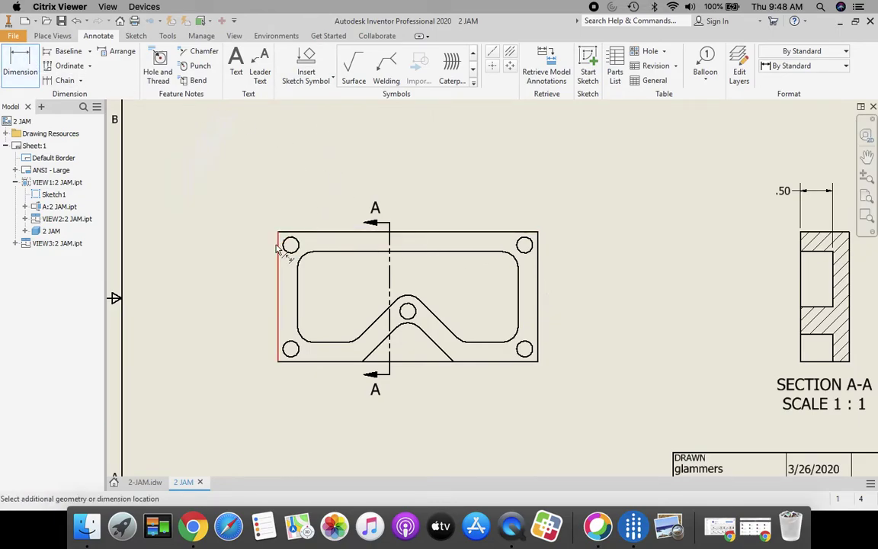
{"action": "left_click", "coordinate": [291, 245]}
{"action": "left_click", "coordinate": [290, 219]}
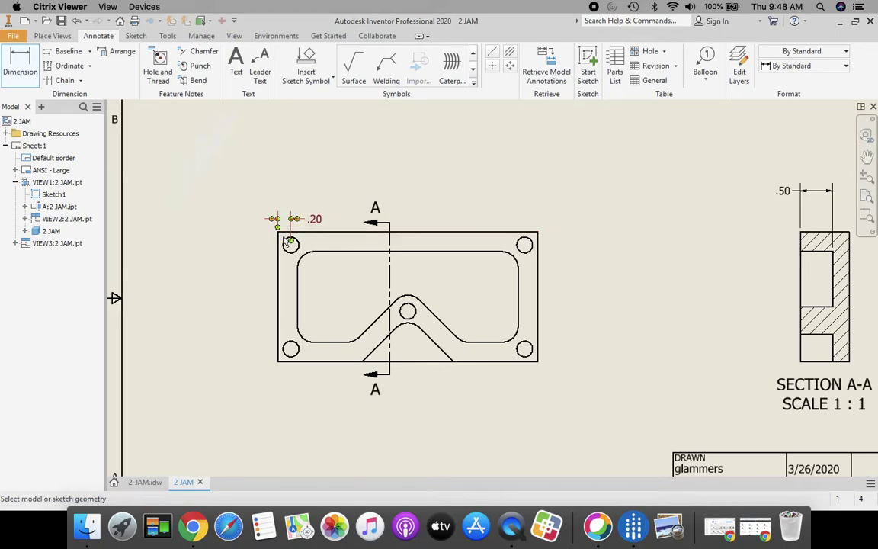
{"action": "left_click", "coordinate": [290, 245]}
{"action": "left_click", "coordinate": [283, 232]}
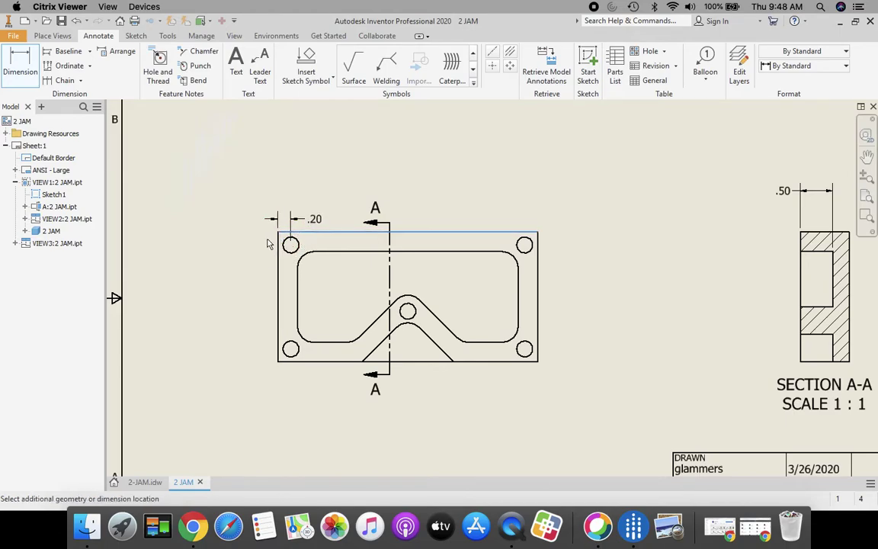
{"action": "left_click", "coordinate": [259, 244]}
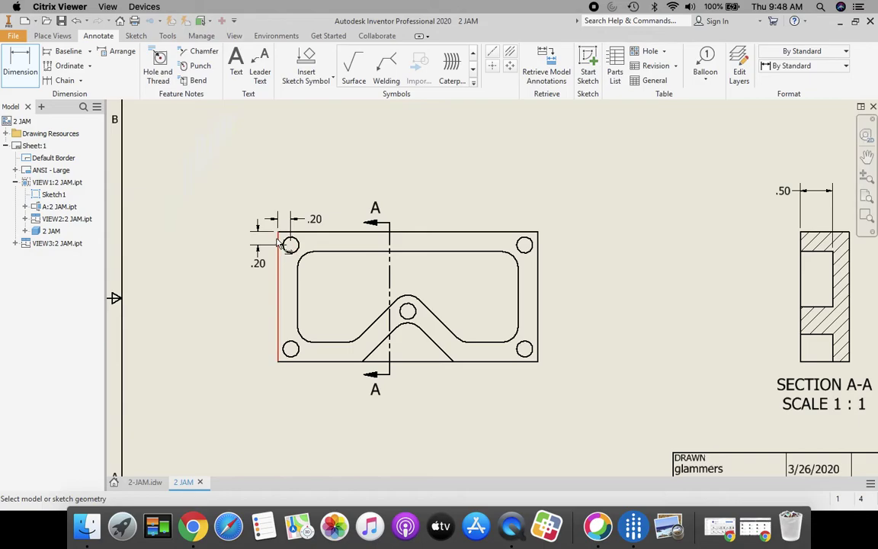
- Dimension the horizontal distance from the front view's left edge to the upper-right hole centre, placing it above the view
{"action": "left_click", "coordinate": [278, 243]}
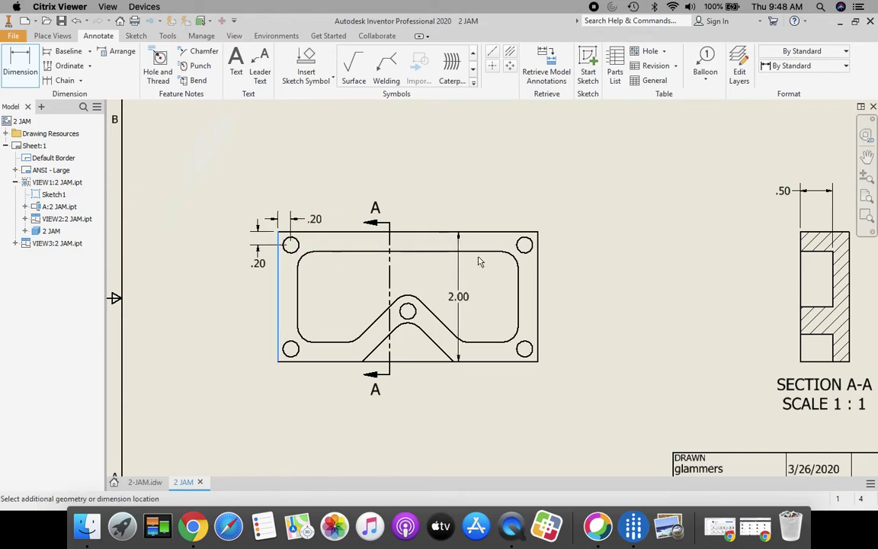
{"action": "left_click", "coordinate": [524, 244]}
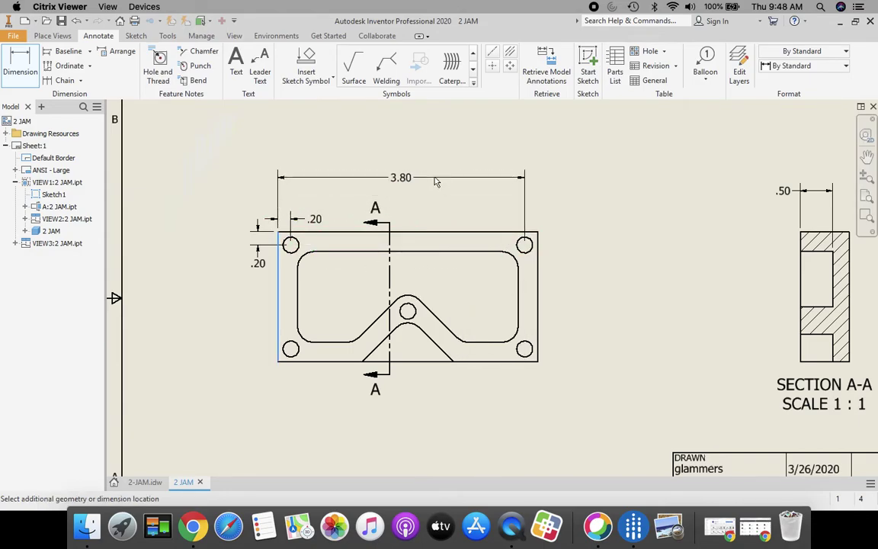
{"action": "left_click", "coordinate": [436, 163]}
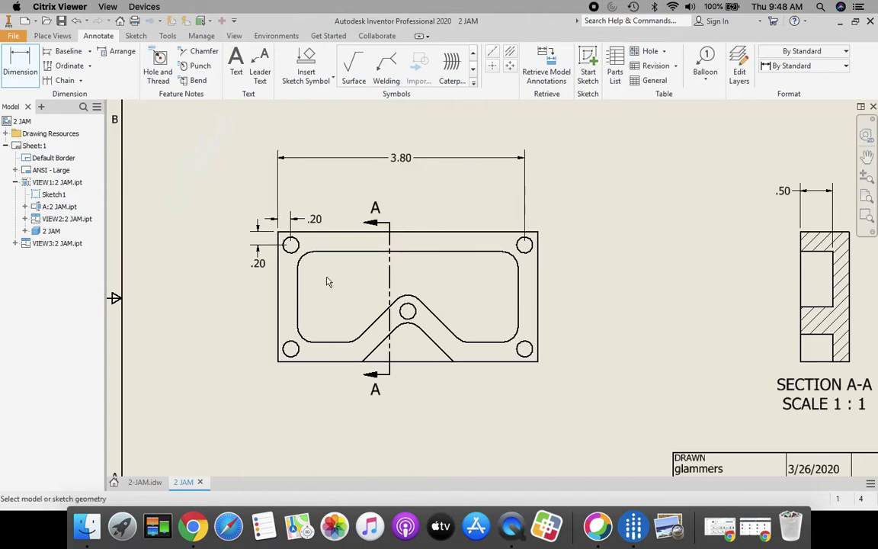
- Add horizontal dimensions above the front view for the centre hole's distance from the left edge and the part's overall width
{"action": "left_click", "coordinate": [279, 266]}
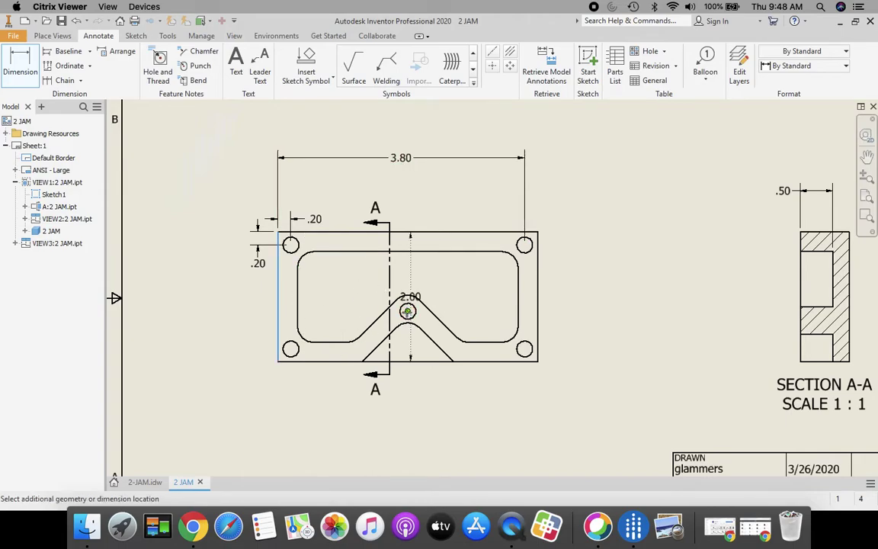
{"action": "left_click", "coordinate": [407, 311]}
{"action": "left_click", "coordinate": [343, 187]}
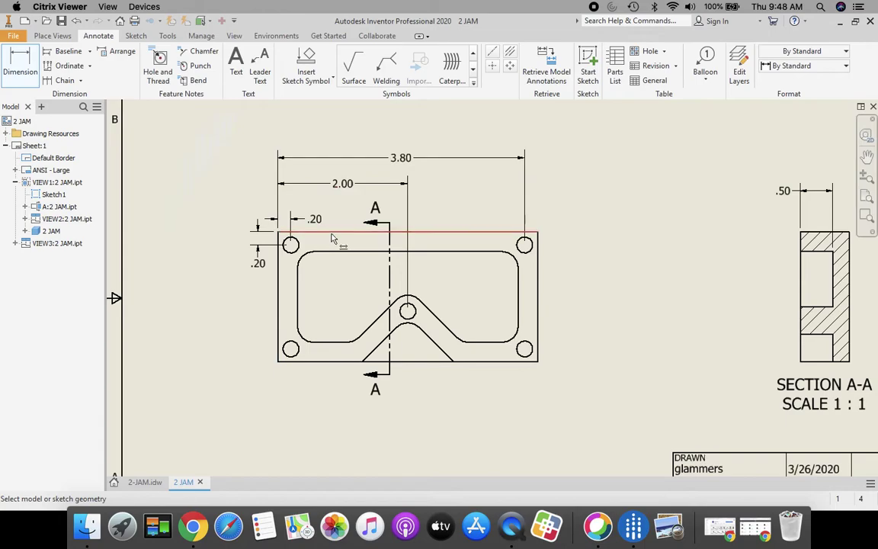
{"action": "left_click", "coordinate": [331, 238]}
{"action": "left_click", "coordinate": [337, 130]}
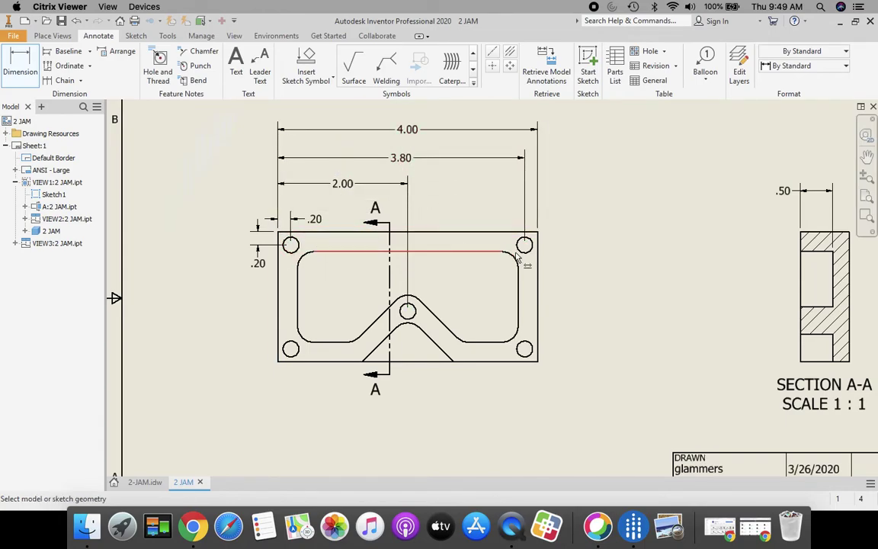
- Dimension the pocket's wall thickness near the front view's lower-right corner, along both the bottom edge and the right edge
{"action": "left_click", "coordinate": [531, 367]}
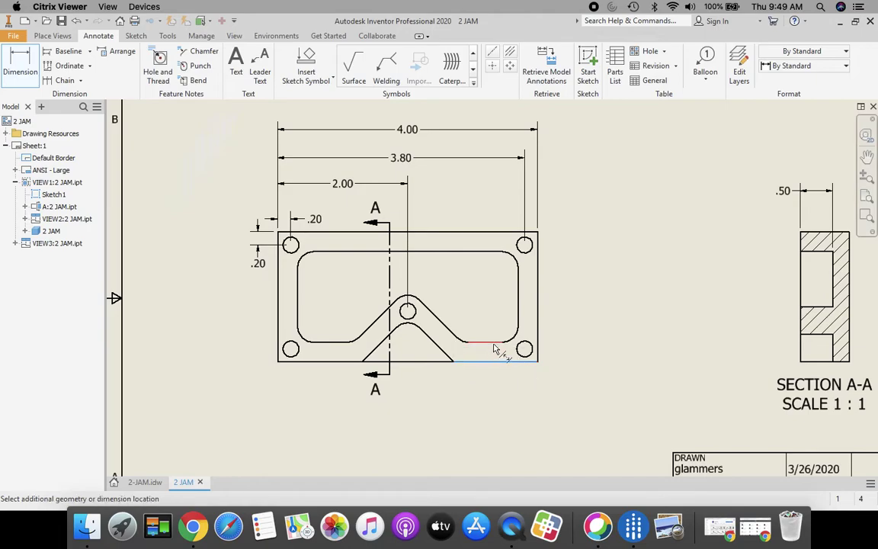
{"action": "left_click", "coordinate": [490, 343]}
{"action": "left_click", "coordinate": [573, 352]}
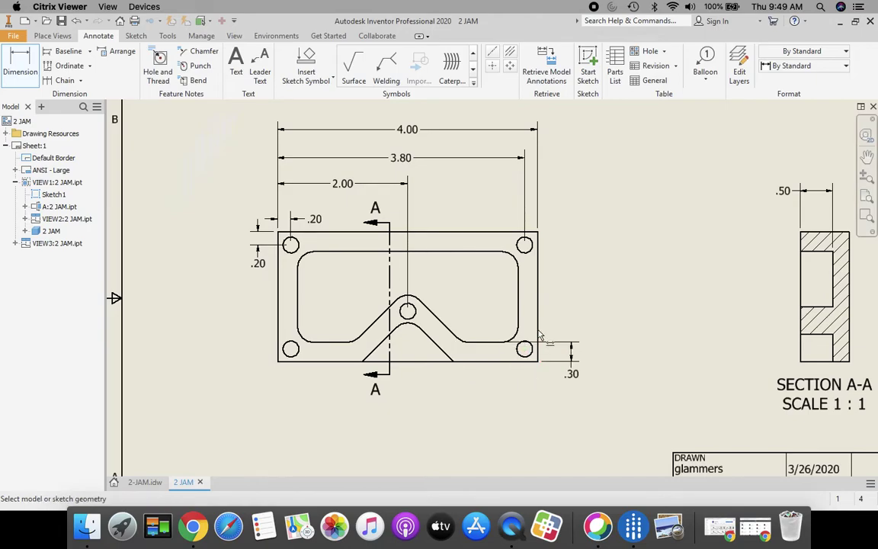
{"action": "left_click", "coordinate": [537, 320]}
{"action": "left_click", "coordinate": [521, 326]}
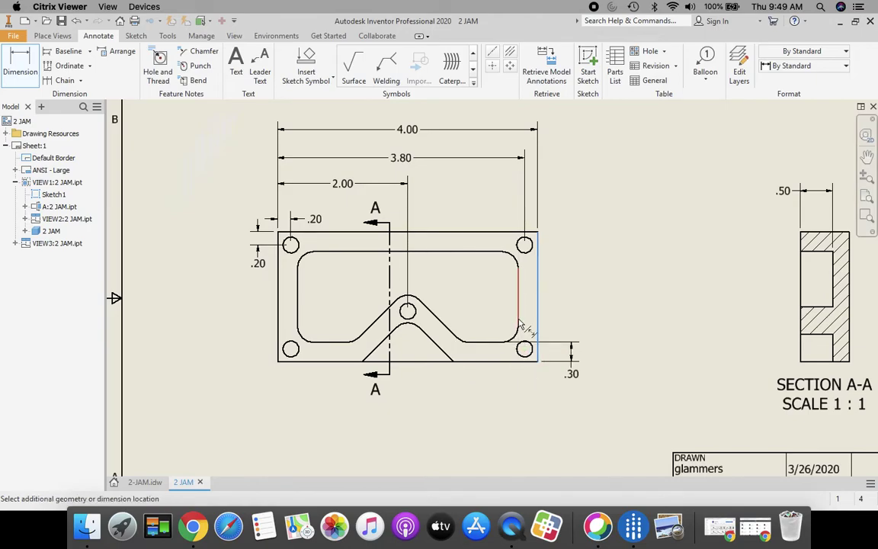
{"action": "left_click", "coordinate": [532, 399]}
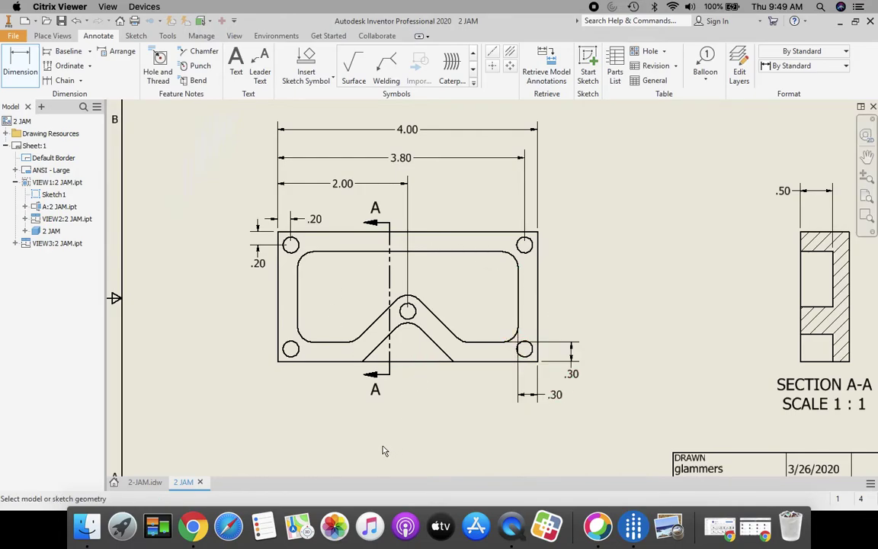
- Dimension vertically from the front view's bottom edge to the lower-left hole centre, and from its top edge to the centre hole
{"action": "left_click", "coordinate": [298, 361]}
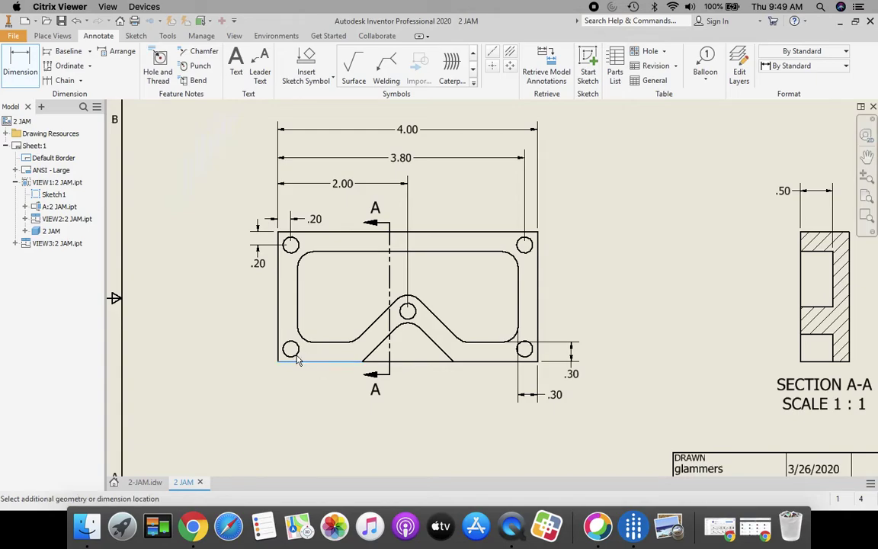
{"action": "left_click", "coordinate": [290, 349]}
{"action": "left_click", "coordinate": [253, 358]}
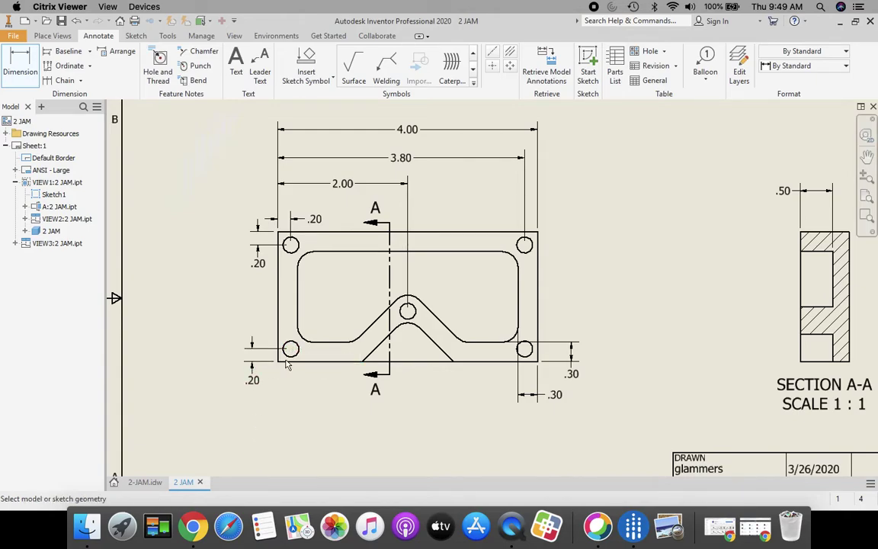
{"action": "left_click", "coordinate": [349, 233]}
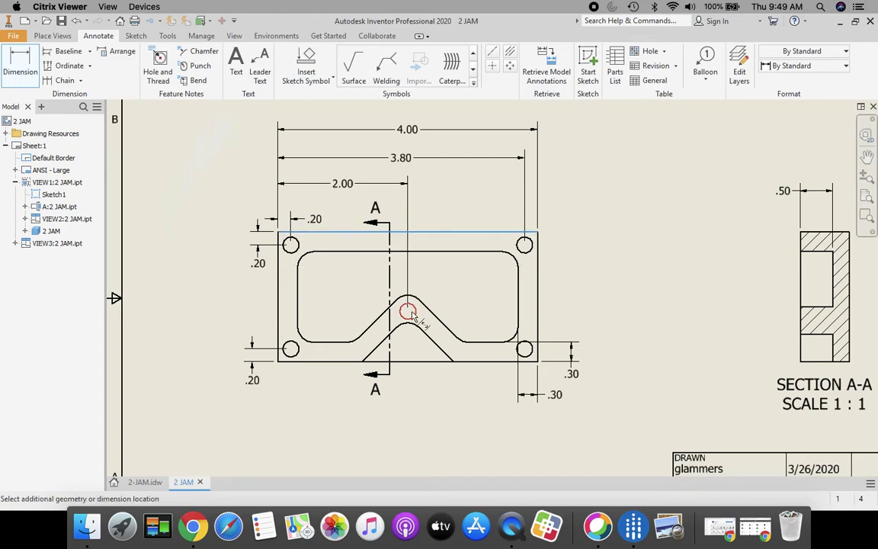
{"action": "left_click", "coordinate": [409, 311]}
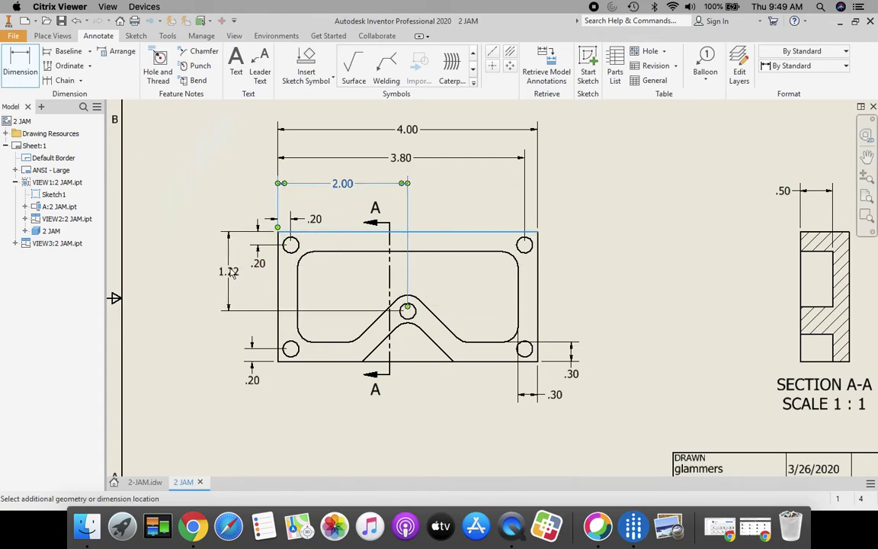
{"action": "left_click", "coordinate": [228, 274]}
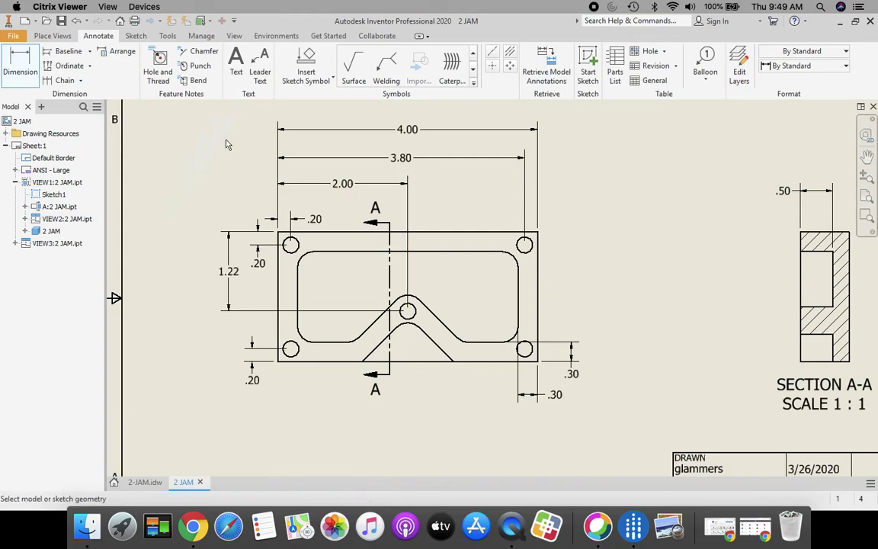
- Add a hole note to the front view's lower-left hole, placing it below the view
{"action": "left_click", "coordinate": [158, 65]}
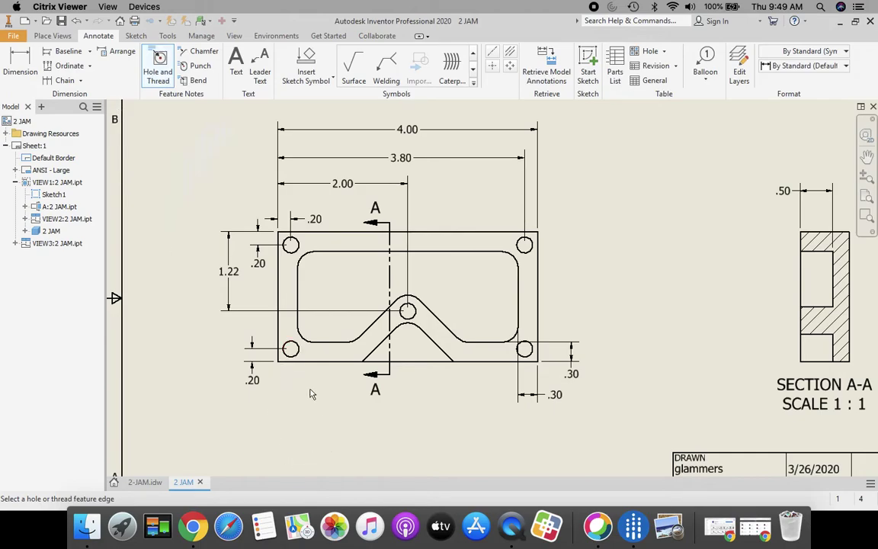
{"action": "left_click", "coordinate": [294, 354]}
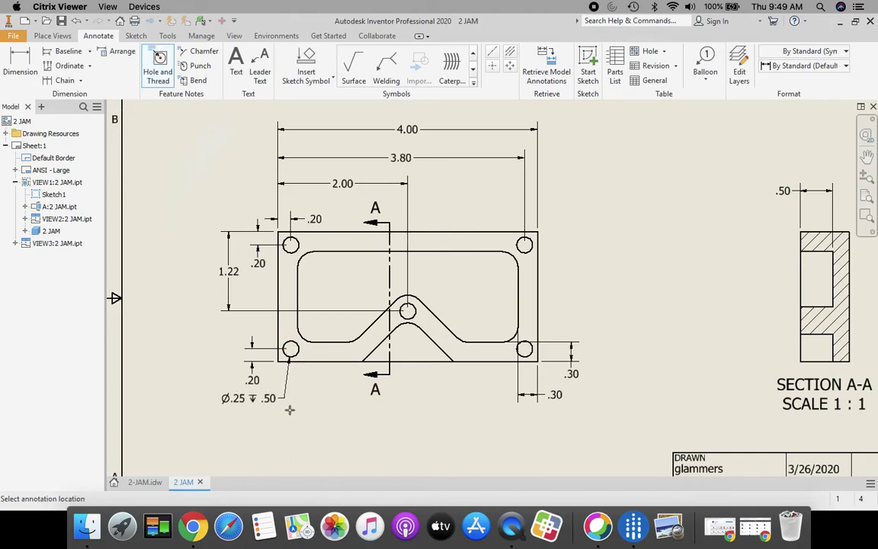
{"action": "left_click", "coordinate": [292, 413]}
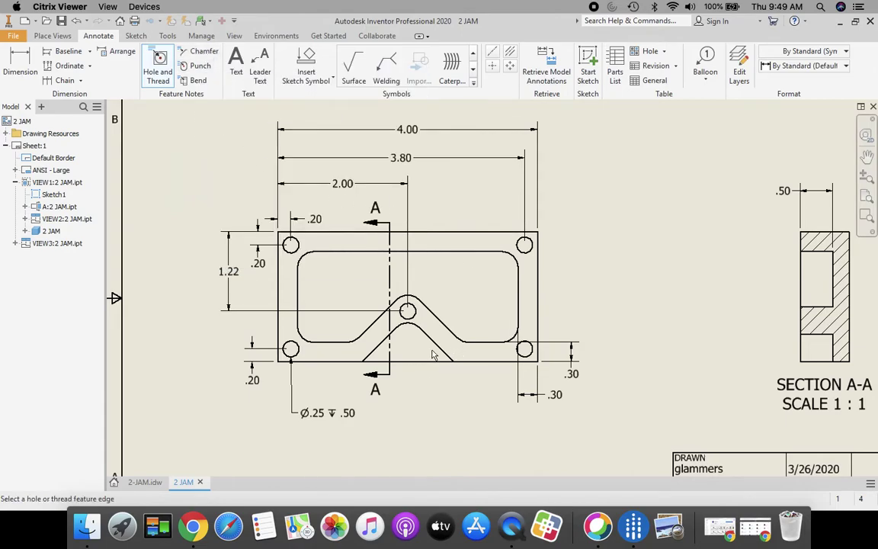
{"action": "left_click", "coordinate": [20, 63]}
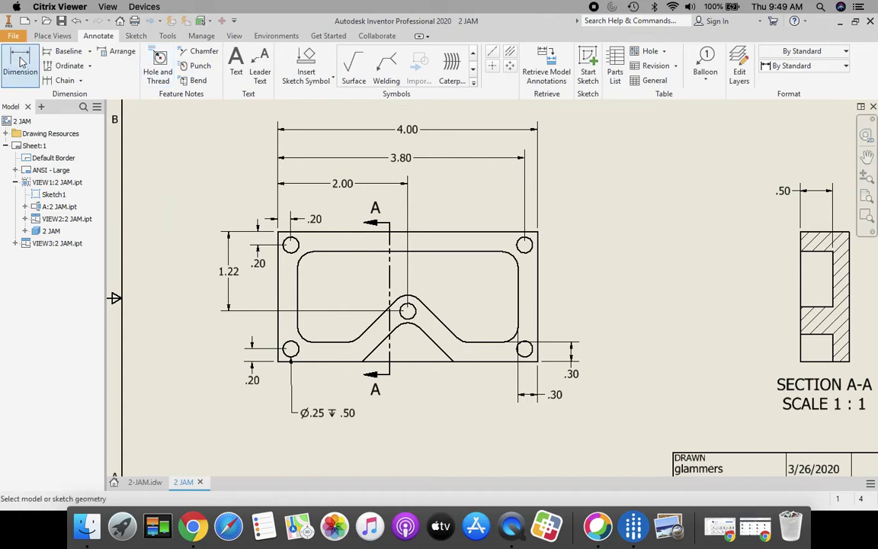
{"action": "left_click", "coordinate": [429, 343]}
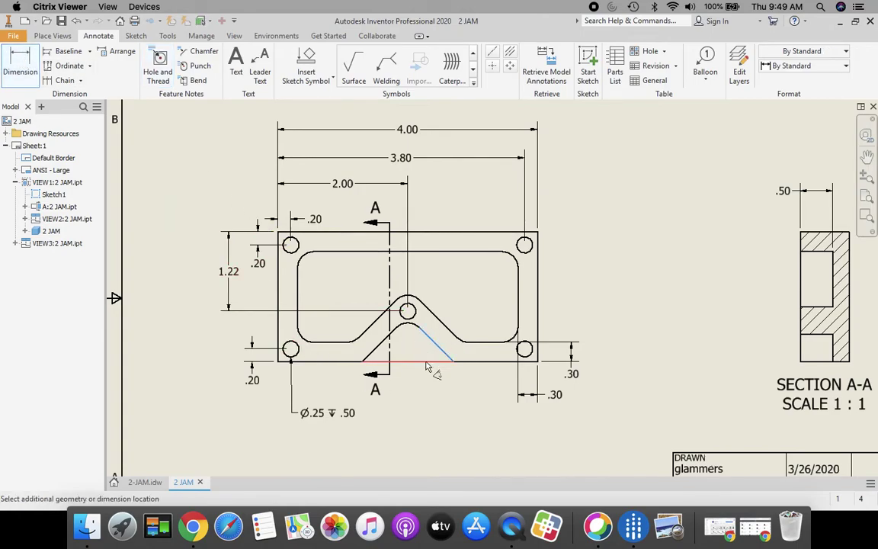
{"action": "left_click", "coordinate": [428, 362]}
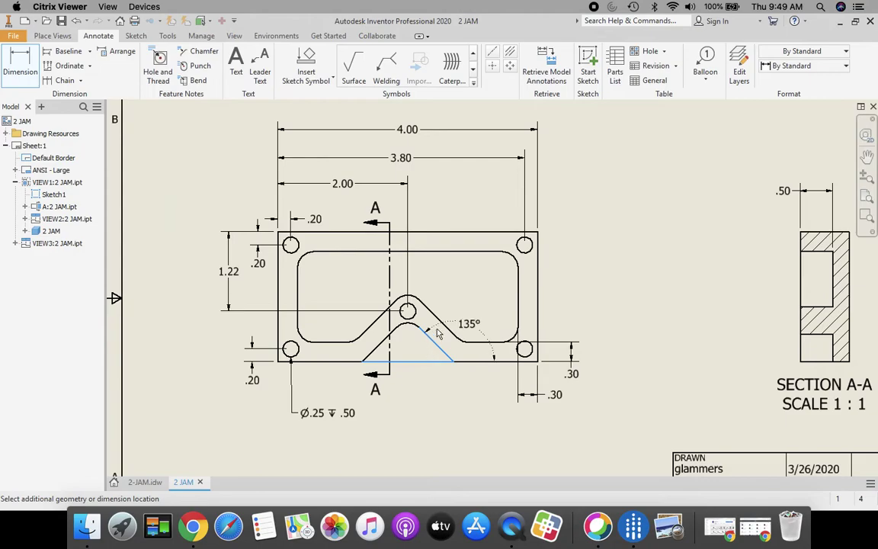
{"action": "key", "text": "Escape"}
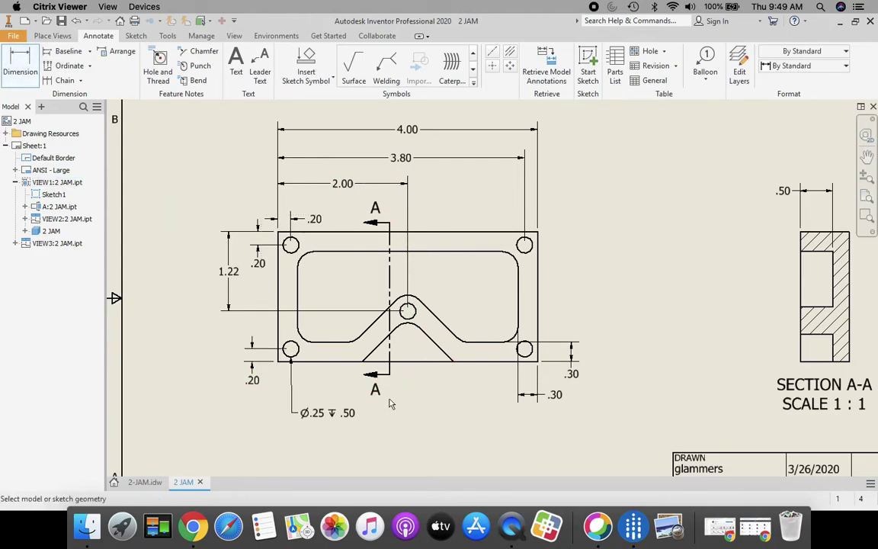
- Dimension the acute angle between the triangular notch's bottom edge and its right sloping edge, placing it inside the notch
{"action": "left_click", "coordinate": [418, 366]}
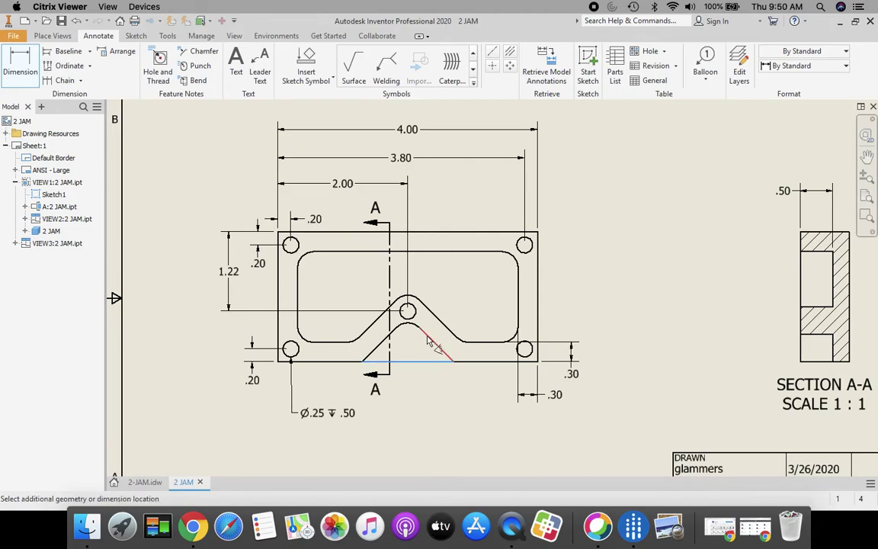
{"action": "left_click", "coordinate": [429, 342]}
{"action": "left_click", "coordinate": [419, 356]}
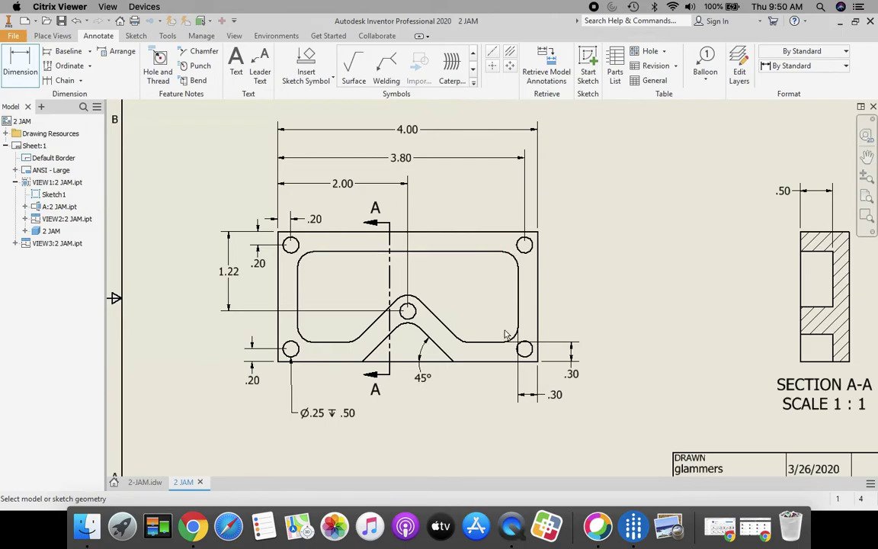
- Add a leader note reading "All Fillets 0.25" to the pocket's upper-right fillet, placing the text inside the pocket
{"action": "left_click", "coordinate": [264, 58]}
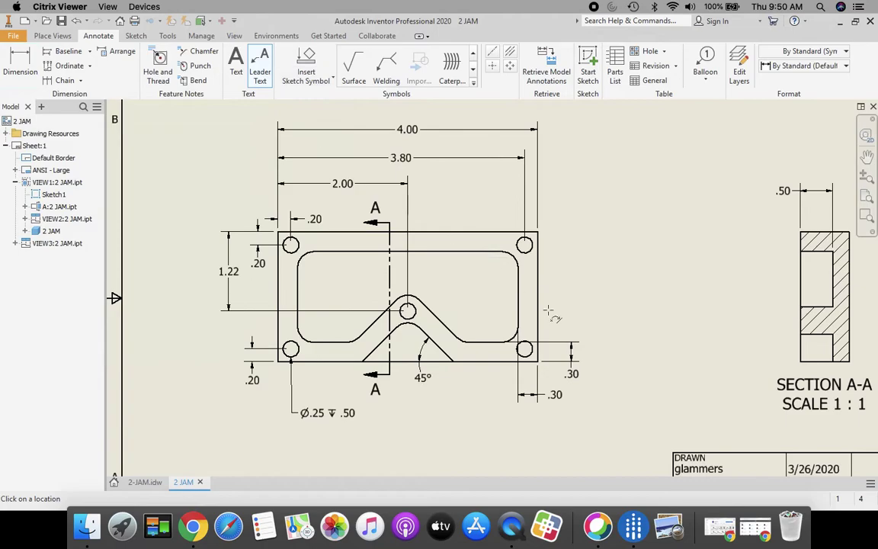
{"action": "left_click", "coordinate": [516, 263]}
{"action": "double_click", "coordinate": [488, 291]}
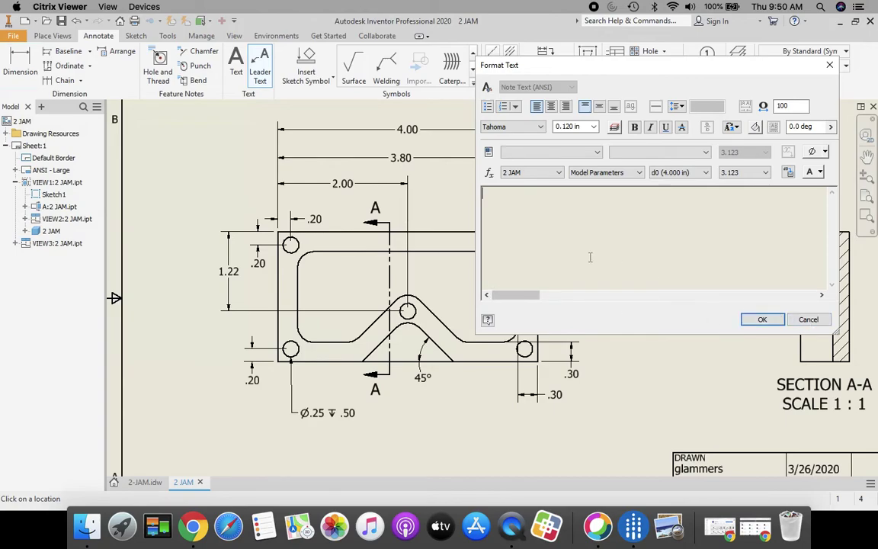
{"action": "type", "text": "All Fillets "}
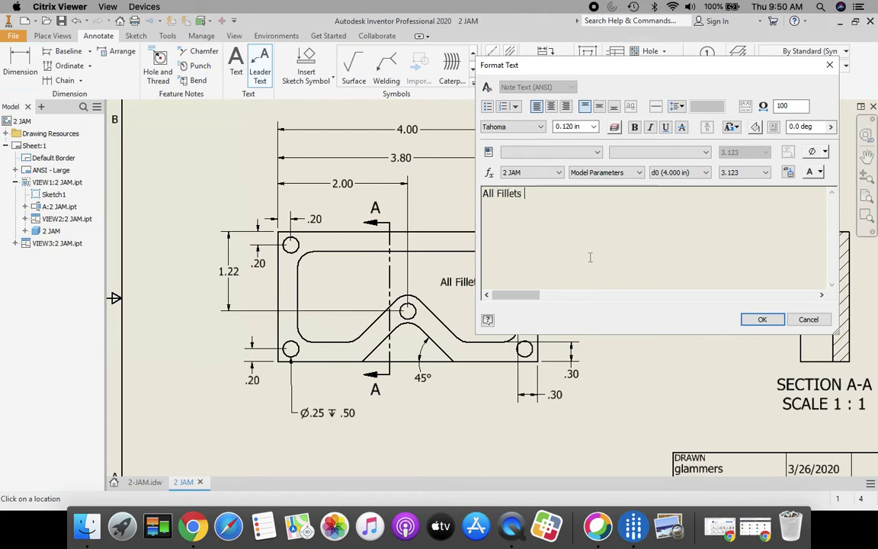
{"action": "type", "text": "0.25"}
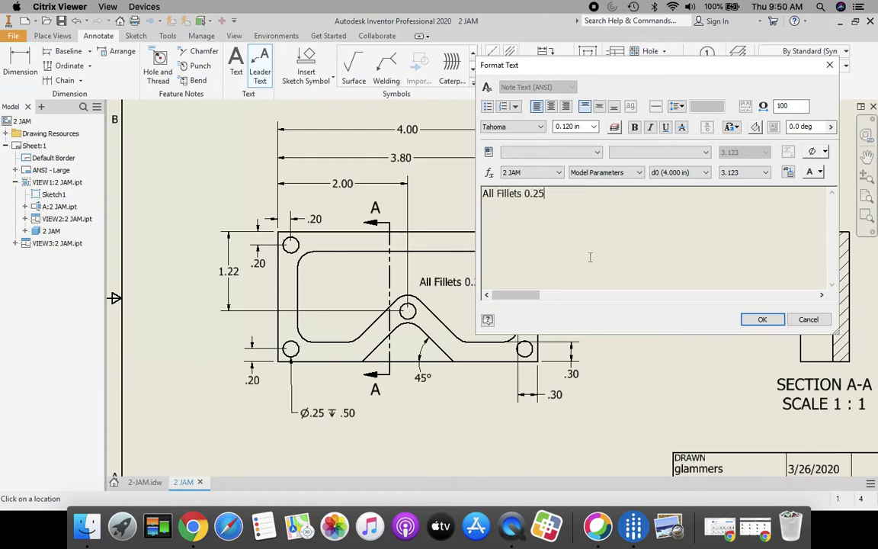
{"action": "left_click", "coordinate": [763, 319]}
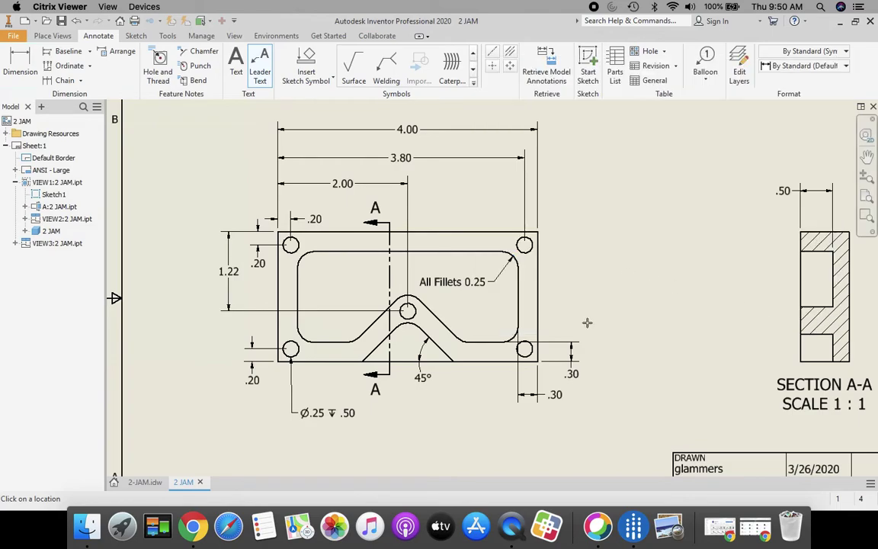
{"action": "key", "text": "Escape"}
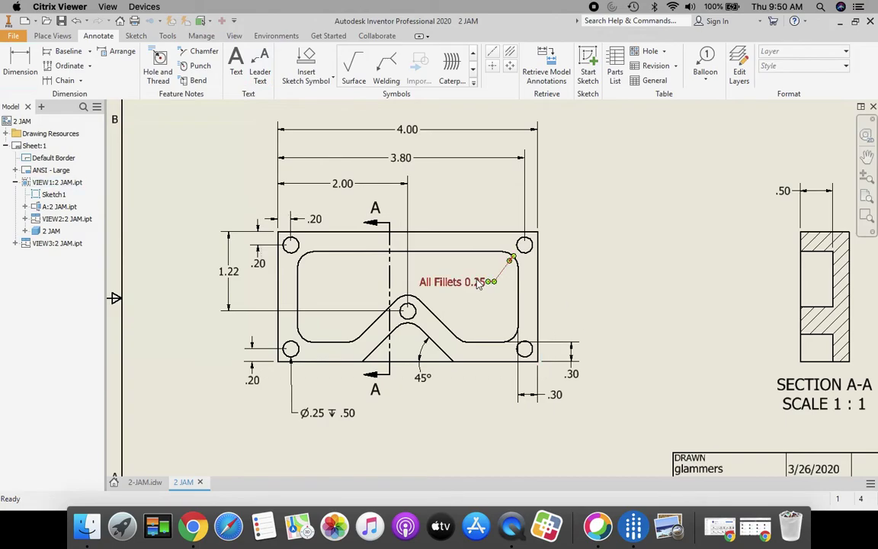
- Move the "All Fillets 0.25" leader note outside the part's right edge and delete it
{"action": "left_click", "coordinate": [479, 283]}
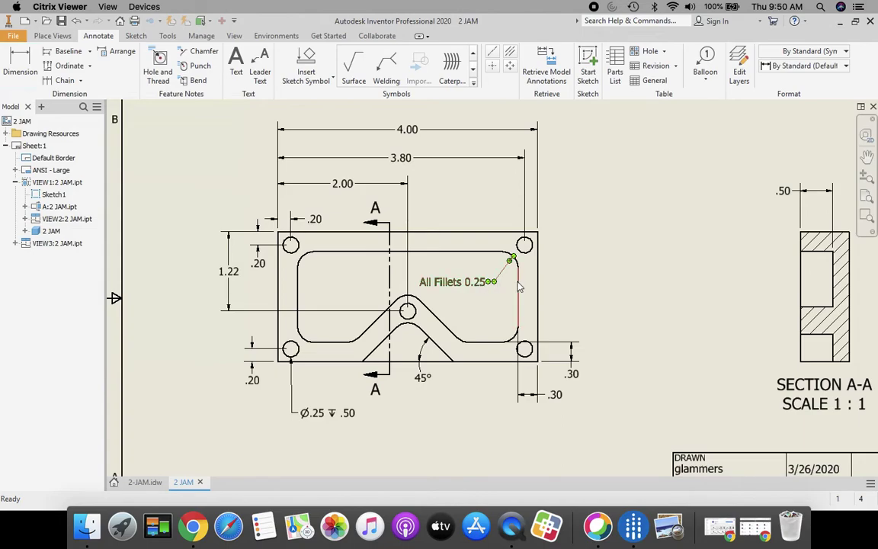
{"action": "key", "text": "Escape"}
{"action": "left_click", "coordinate": [461, 288]}
{"action": "key", "text": "Escape"}
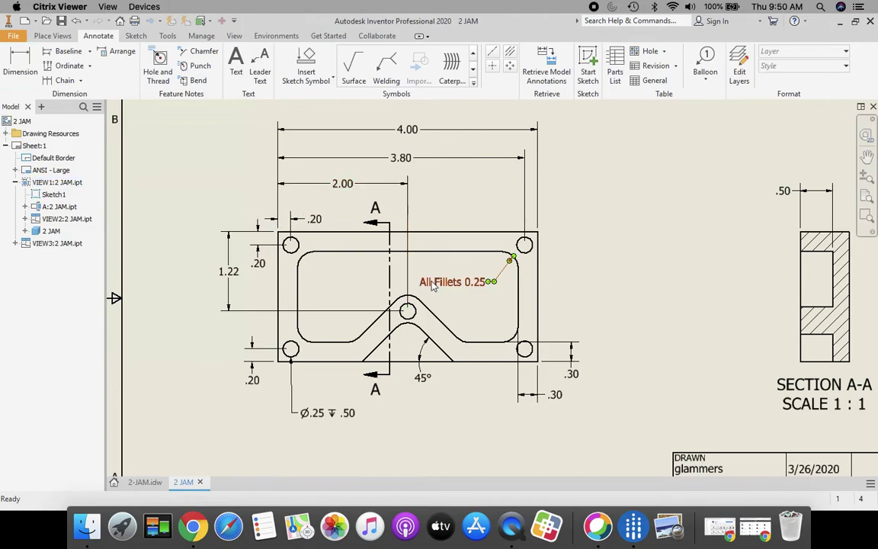
{"action": "left_click", "coordinate": [461, 287]}
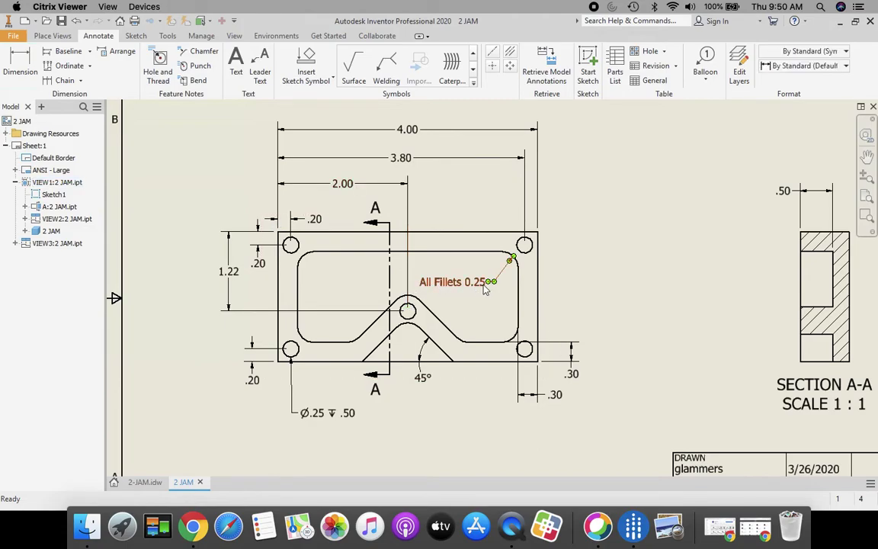
{"action": "left_click_drag", "start_coordinate": [489, 283], "coordinate": [561, 285]}
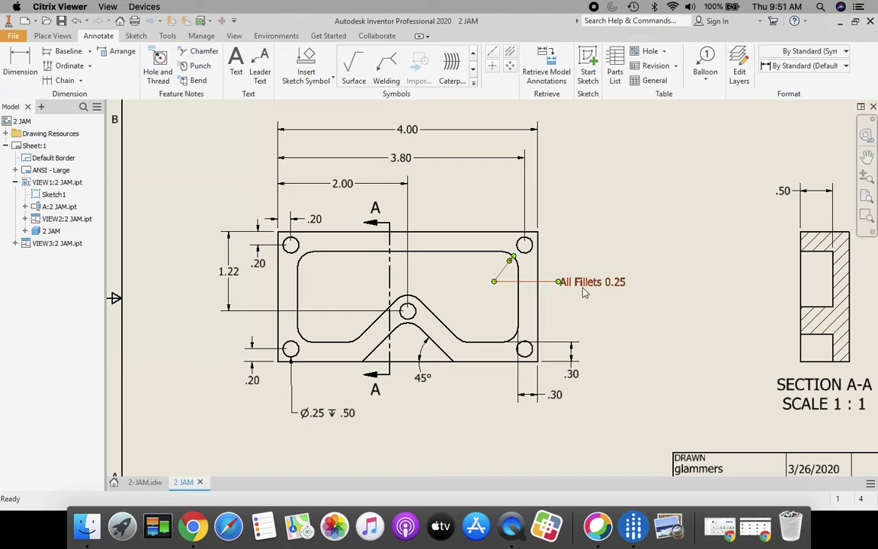
{"action": "right_click", "coordinate": [587, 288]}
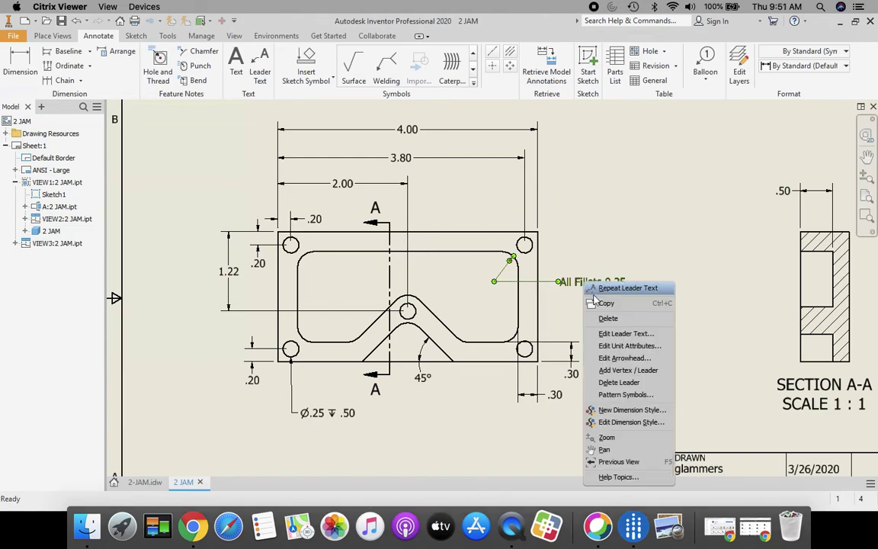
{"action": "left_click", "coordinate": [608, 318]}
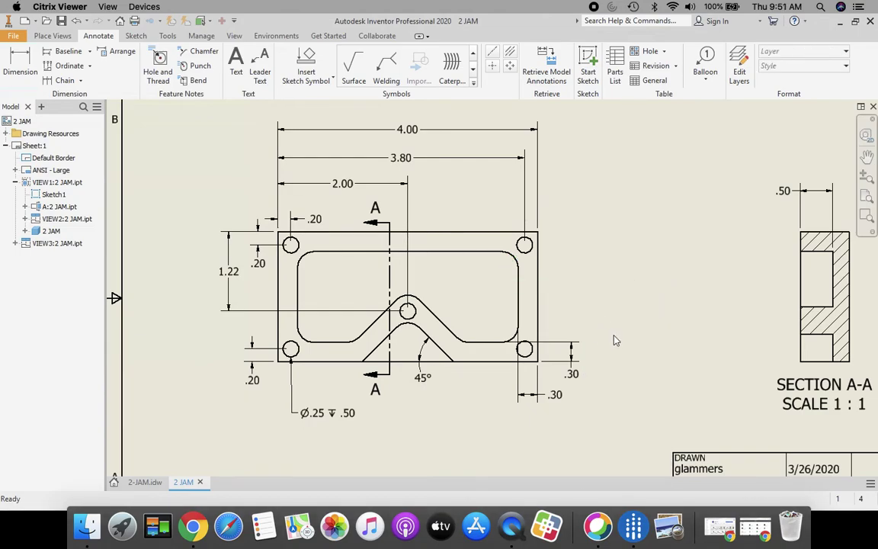
- Dimension the radius of the pocket's upper-right fillet and move its text outside the part's right edge
{"action": "left_click", "coordinate": [20, 62]}
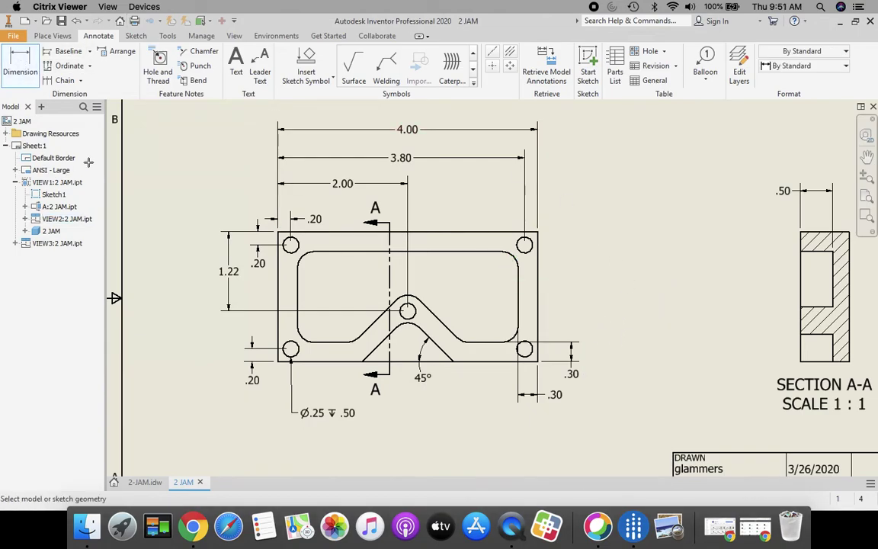
{"action": "left_click", "coordinate": [516, 263]}
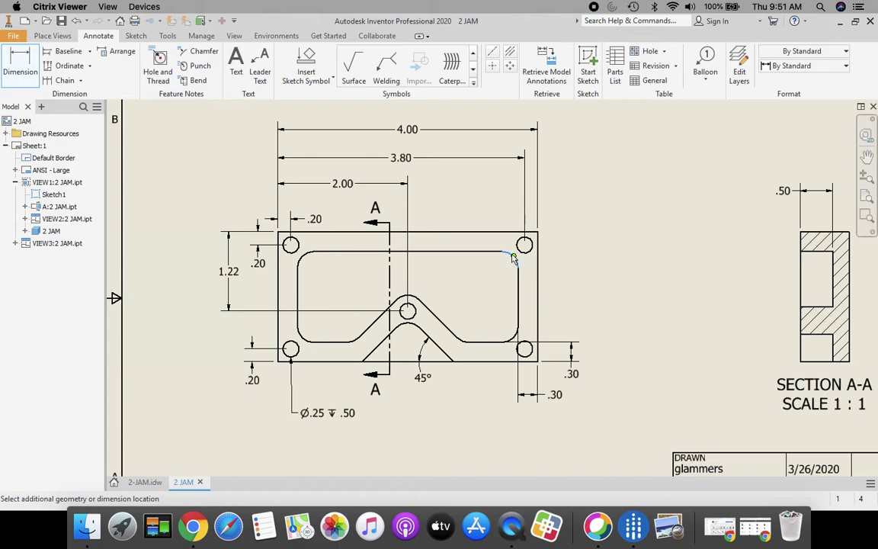
{"action": "key", "text": "Escape"}
{"action": "left_click", "coordinate": [20, 62]}
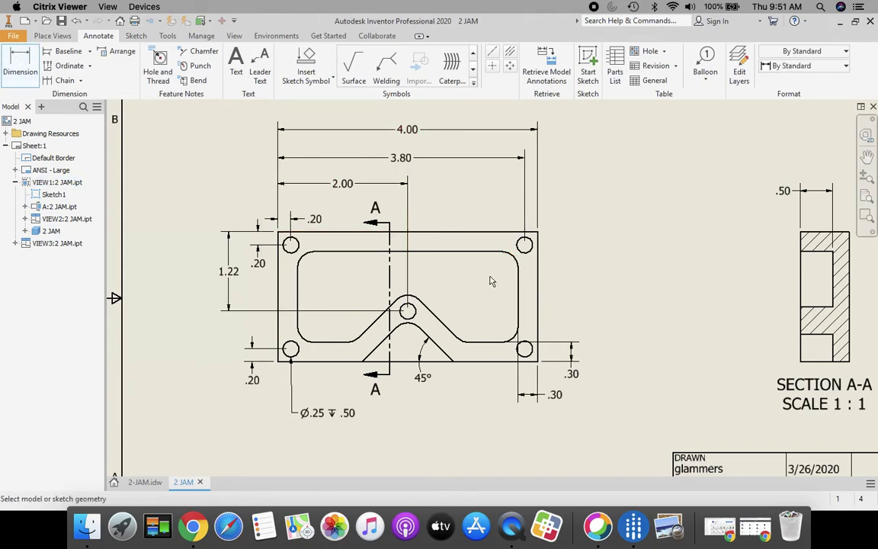
{"action": "left_click", "coordinate": [516, 260]}
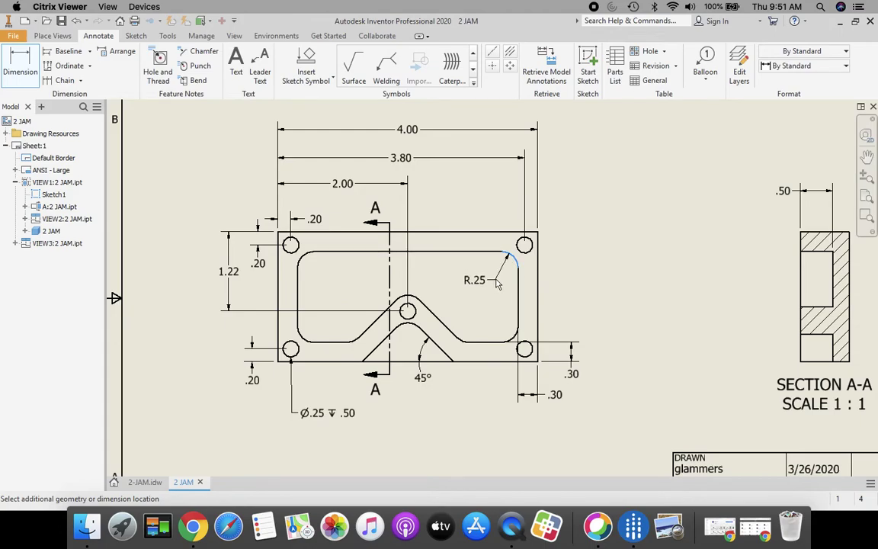
{"action": "left_click", "coordinate": [495, 284]}
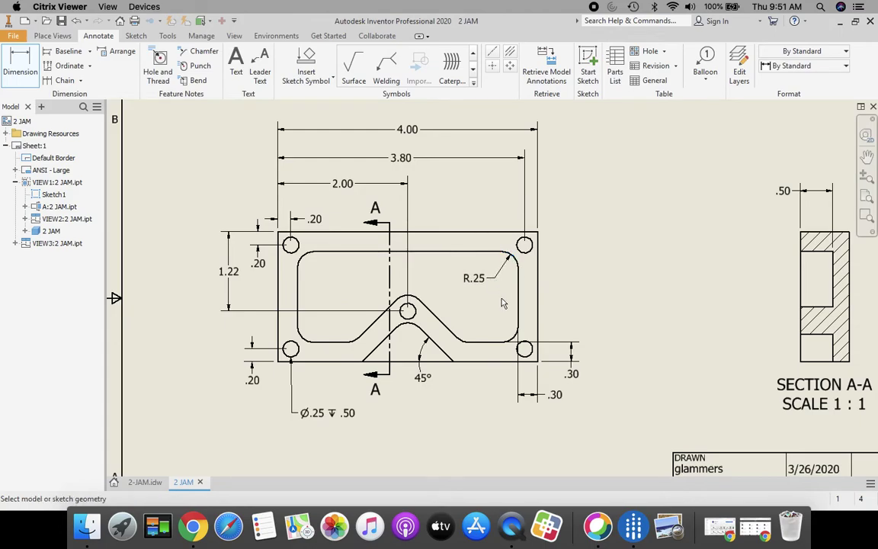
{"action": "key", "text": "Escape"}
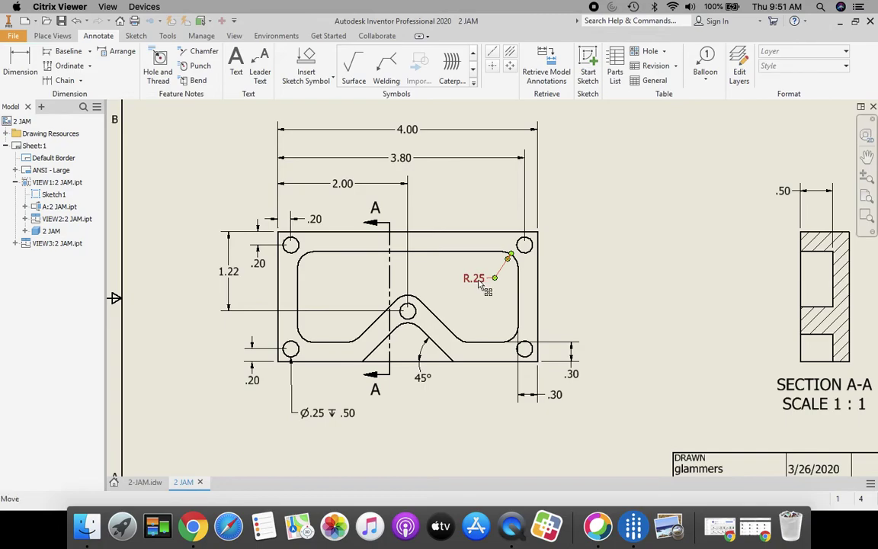
{"action": "left_click_drag", "start_coordinate": [481, 284], "coordinate": [590, 285]}
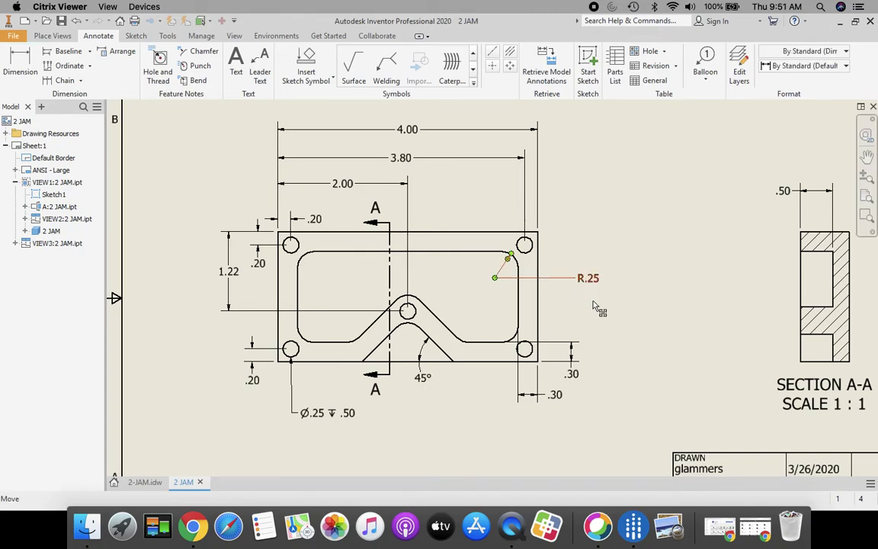
- Add the prefix "All Fillets" before the value in the pocket fillet's radius dimension text
{"action": "double_click", "coordinate": [591, 287]}
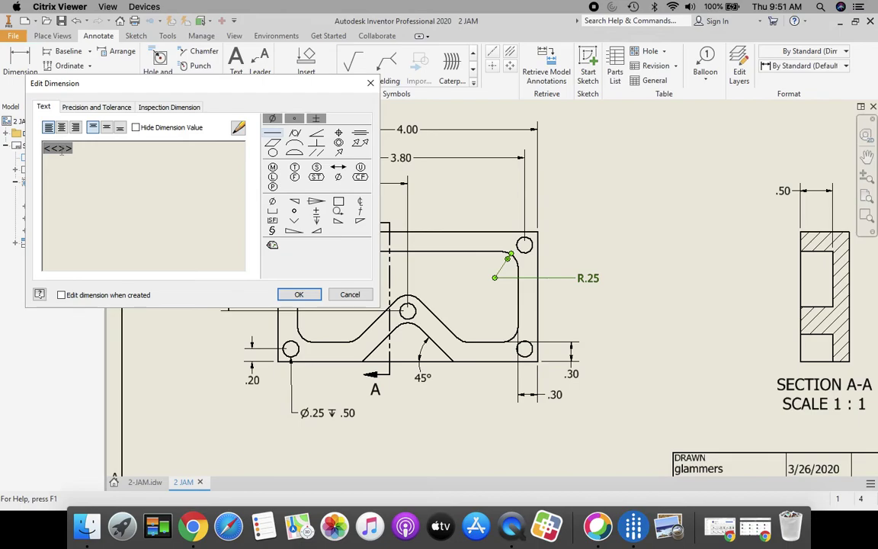
{"action": "type", "text": "A"}
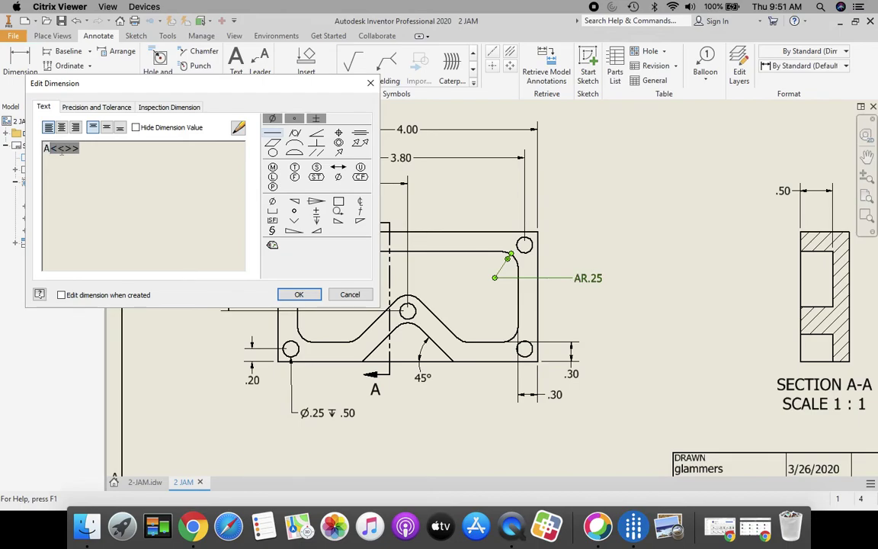
{"action": "type", "text": "ll Fillet"}
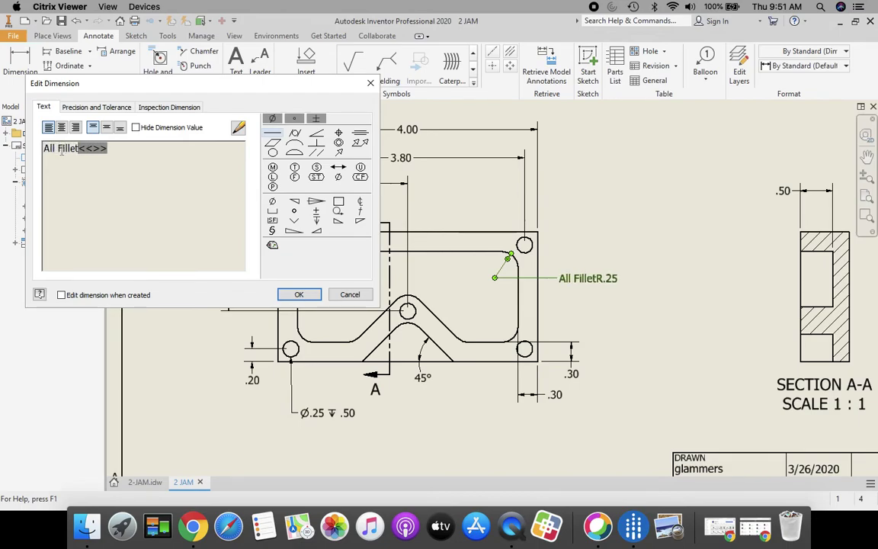
{"action": "type", "text": "s"}
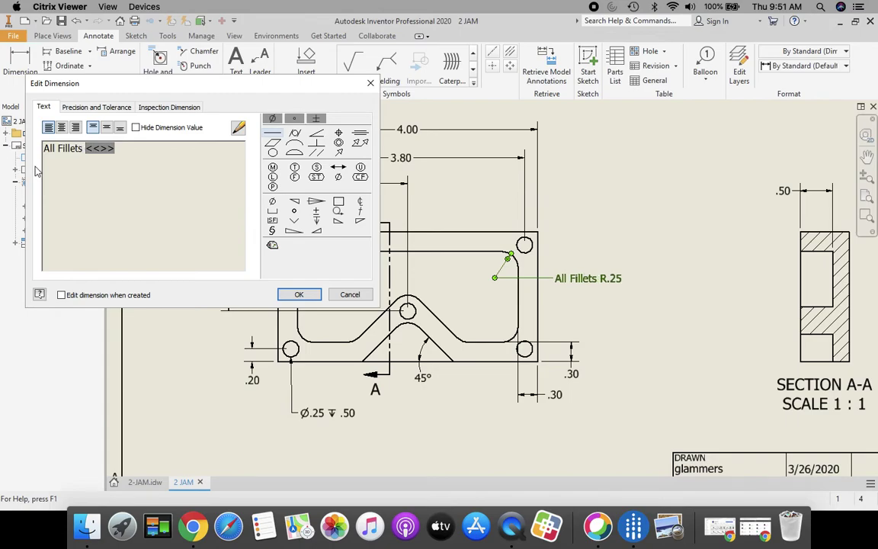
{"action": "left_click", "coordinate": [298, 295]}
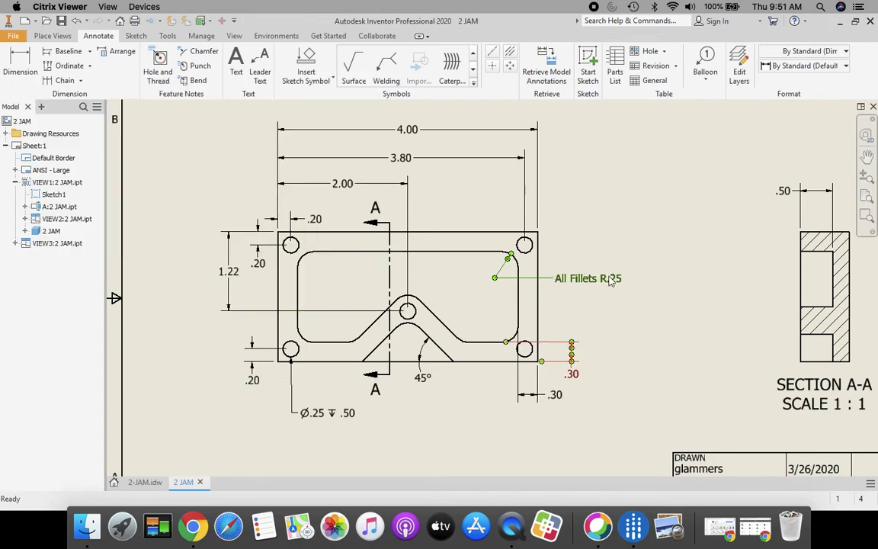
- Save the drawing as an Inventor drawing file (*.idw) named 2 JAM
{"action": "left_click", "coordinate": [867, 197]}
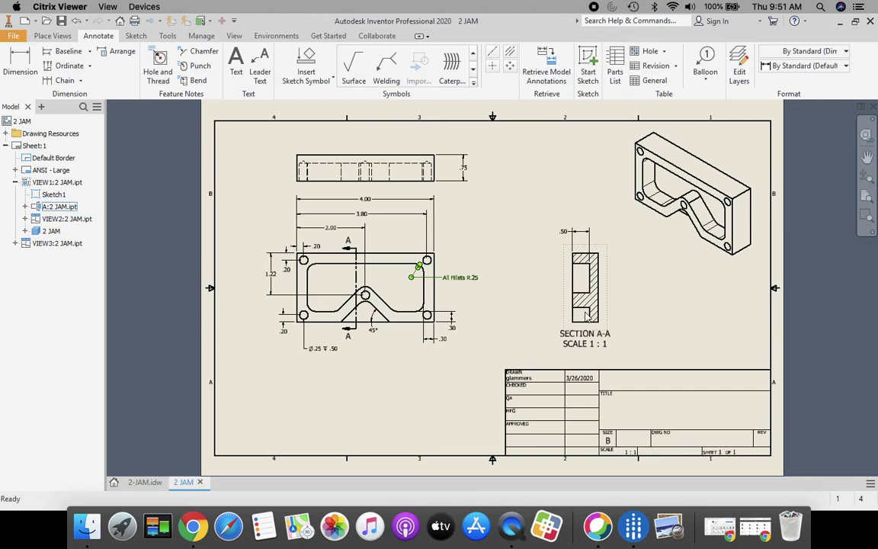
{"action": "left_click", "coordinate": [13, 37]}
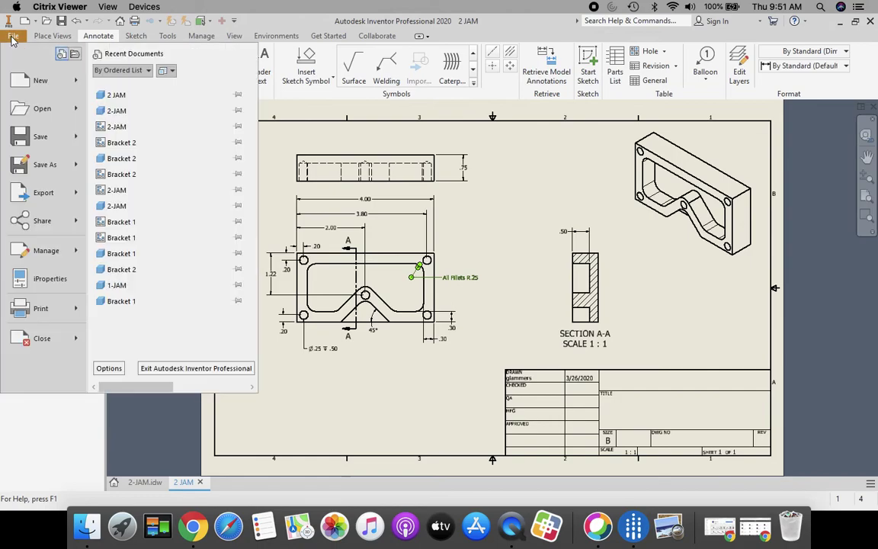
{"action": "left_click", "coordinate": [47, 162]}
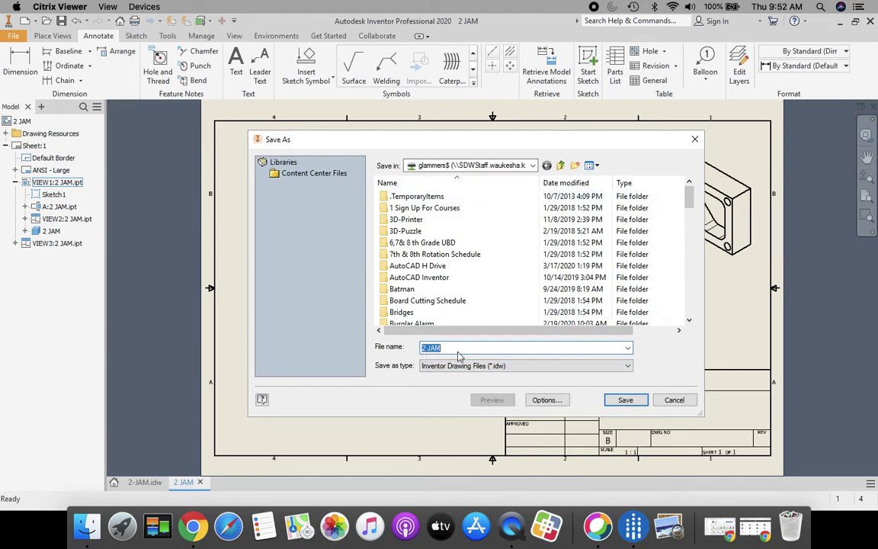
{"action": "left_click", "coordinate": [625, 401]}
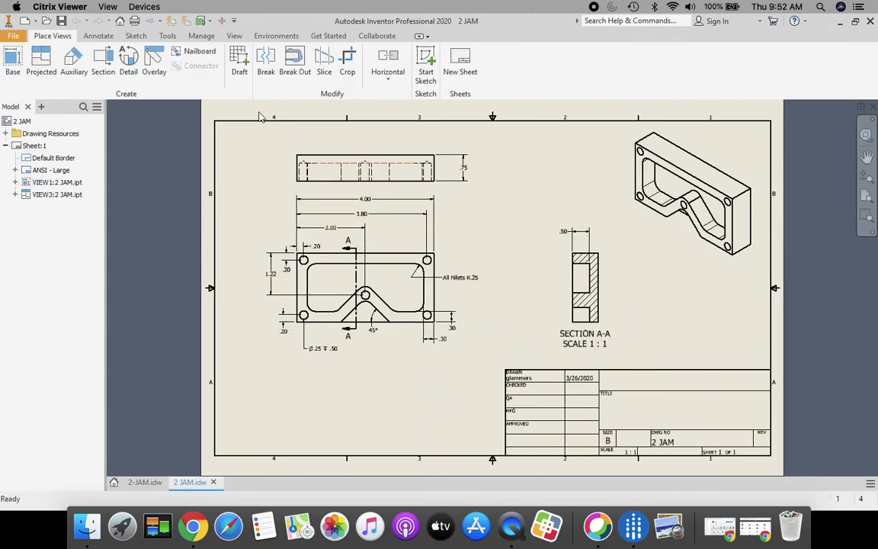
- Export the drawing in PDF format under the file name 2 JAM
{"action": "left_click", "coordinate": [15, 38]}
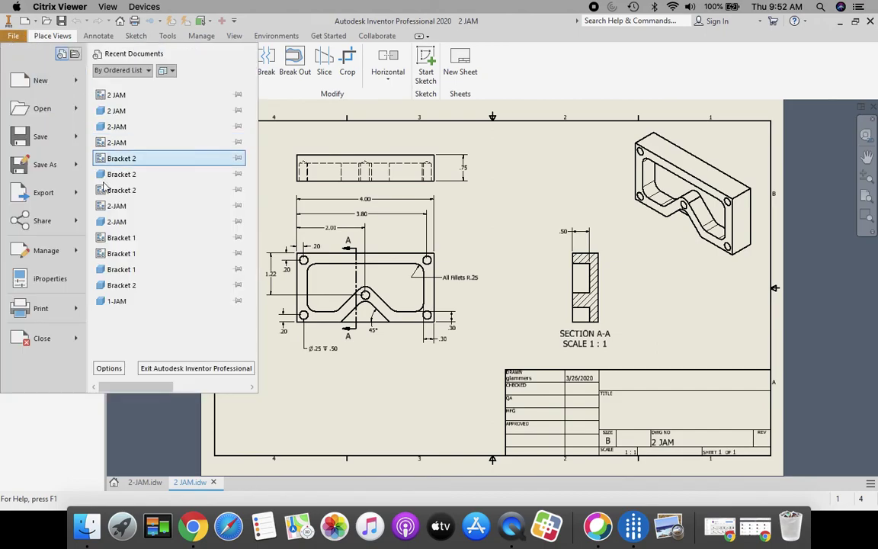
{"action": "mouse_move", "coordinate": [37, 193]}
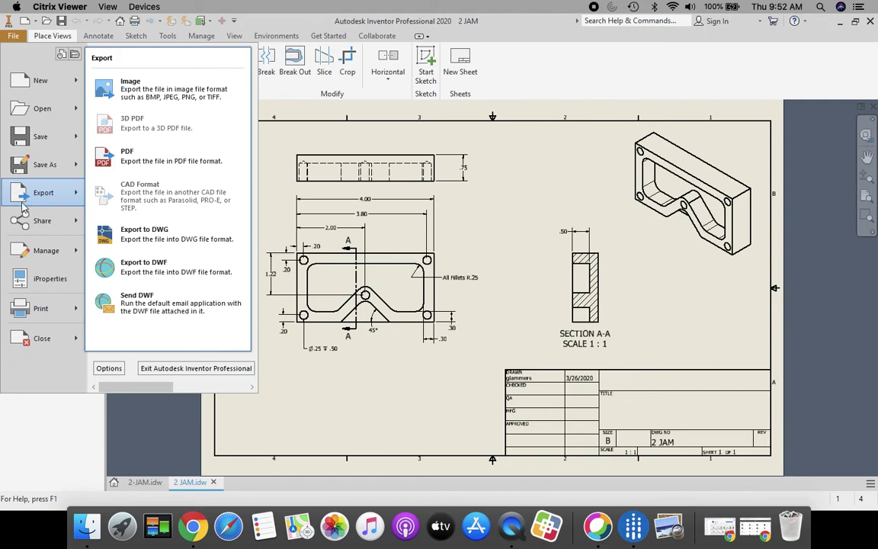
{"action": "left_click", "coordinate": [132, 158]}
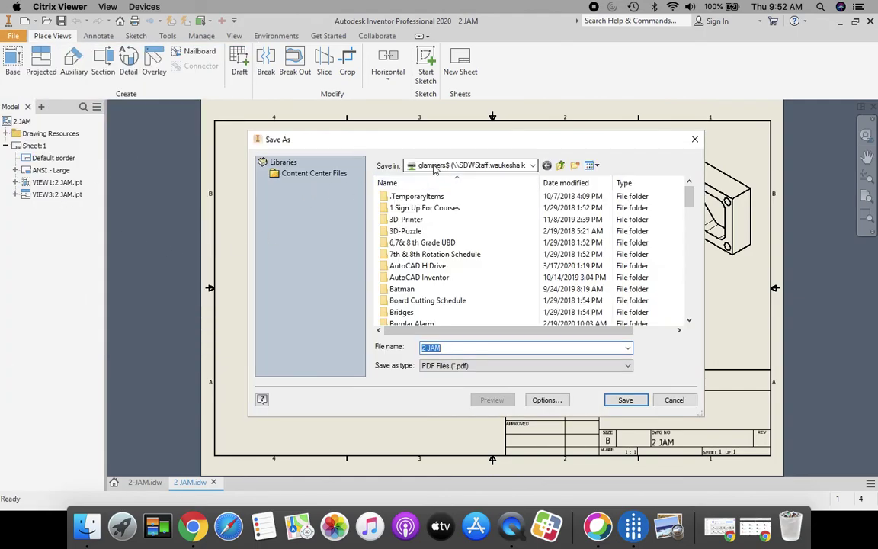
{"action": "left_click", "coordinate": [625, 400]}
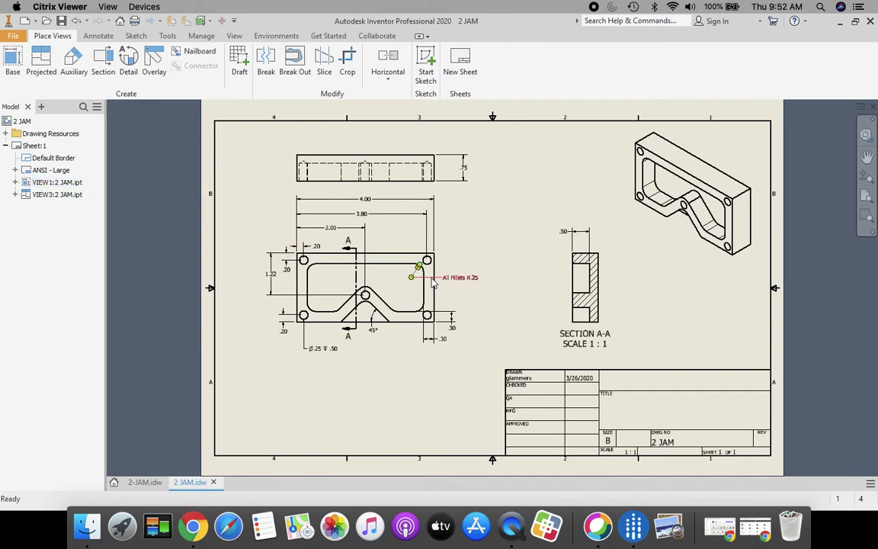
{"action": "left_click_drag", "start_coordinate": [418, 265], "coordinate": [428, 264]}
{"action": "left_click", "coordinate": [384, 299]}
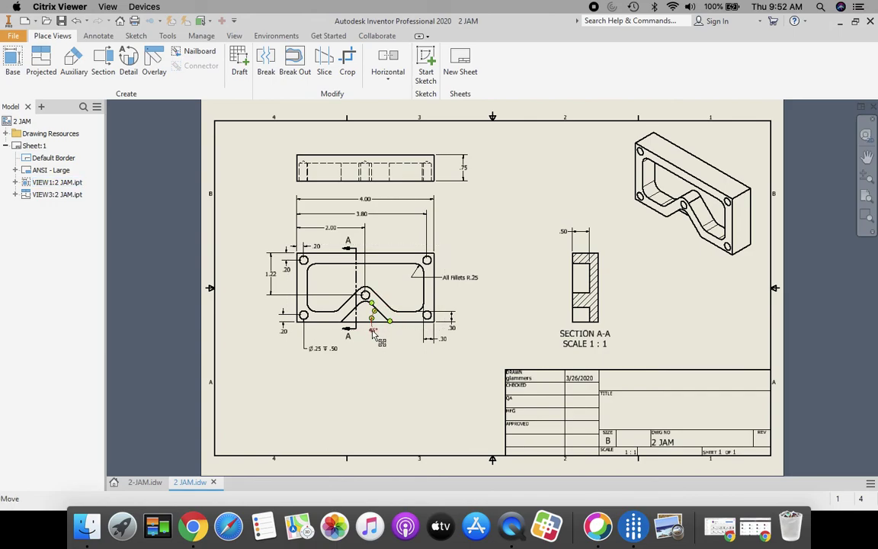
{"action": "left_click", "coordinate": [374, 334]}
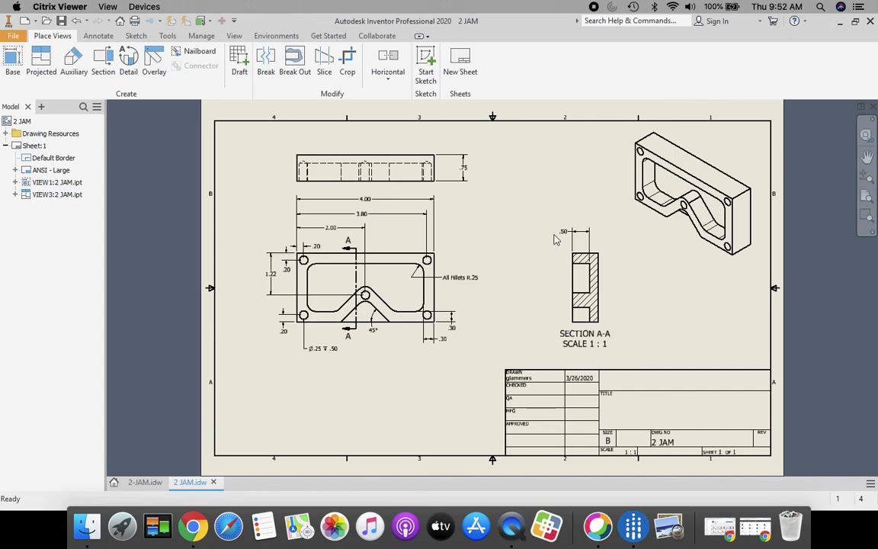